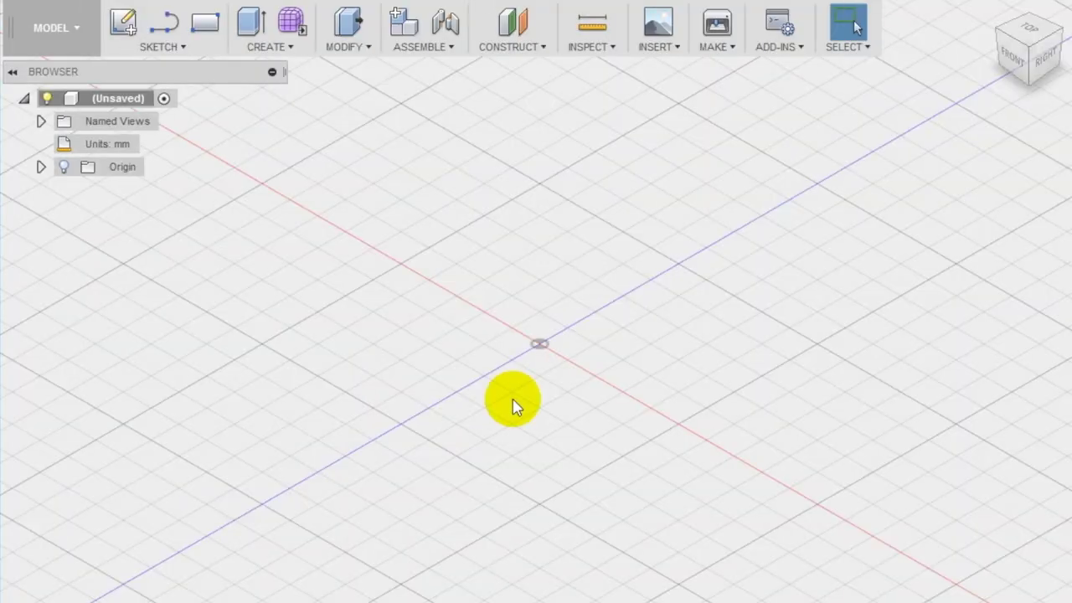
# Zoom out slightly on the empty grid and bring up the SKETCH command list.
pyautogui.scroll(-3, 513, 406)
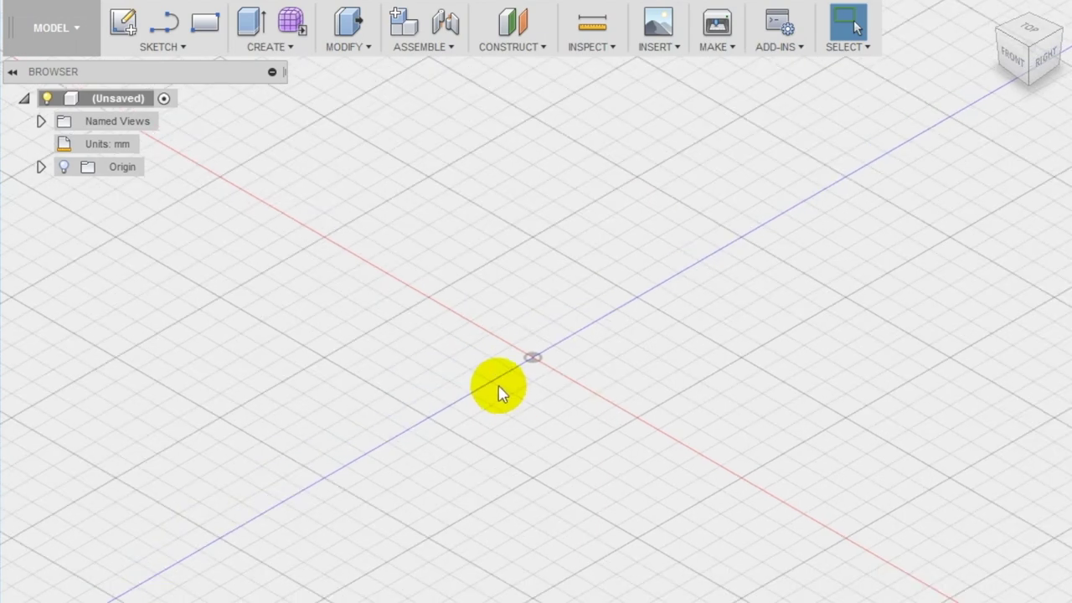
pyautogui.scroll(-2, 498, 393)
pyautogui.click(147, 46)
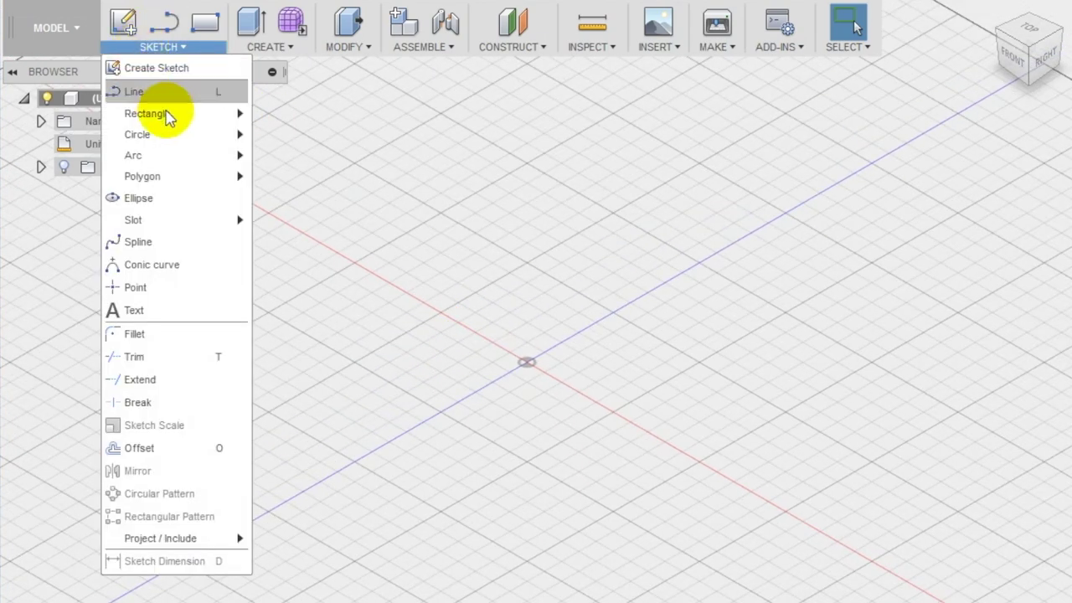
# Draw an 80 mm Center Diameter Circle at the origin on the ground plane and stop the sketch.
pyautogui.moveTo(175, 137)
pyautogui.click(301, 138)
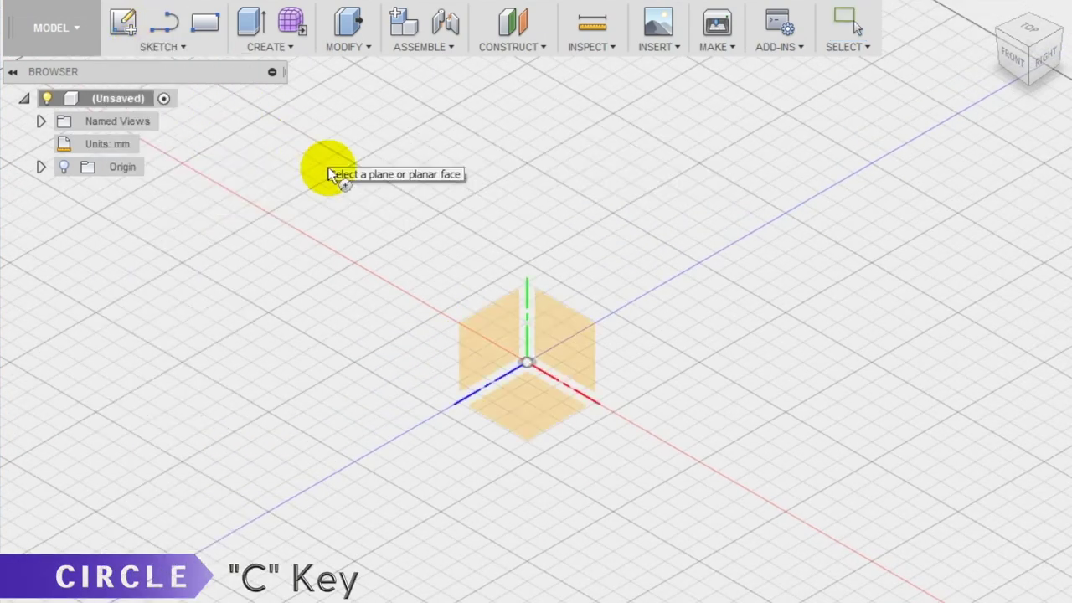
pyautogui.click(527, 411)
pyautogui.click(482, 289)
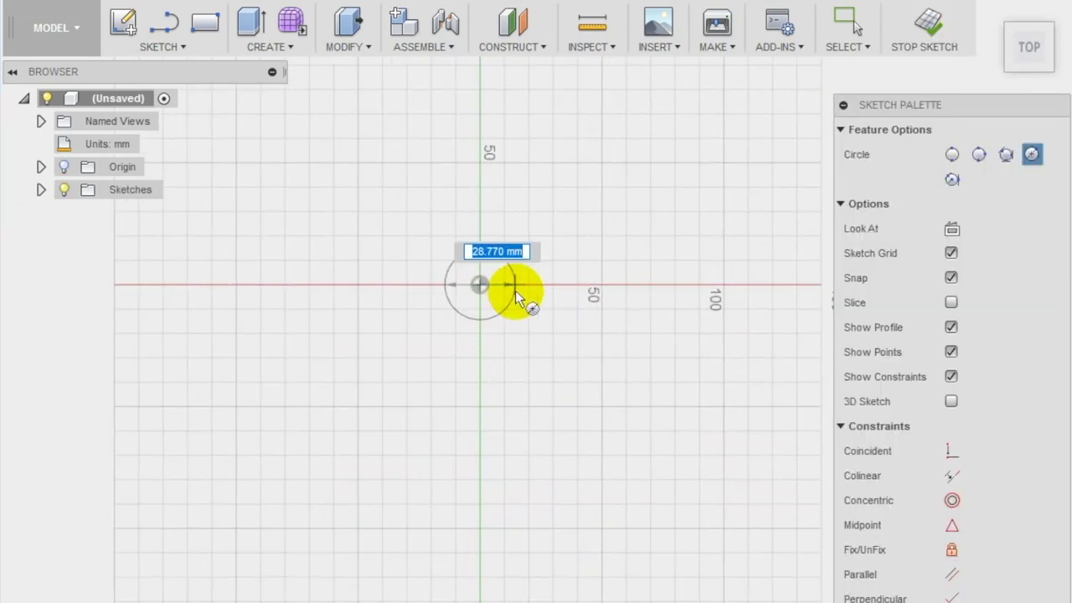
pyautogui.write('80')
pyautogui.press('Return')
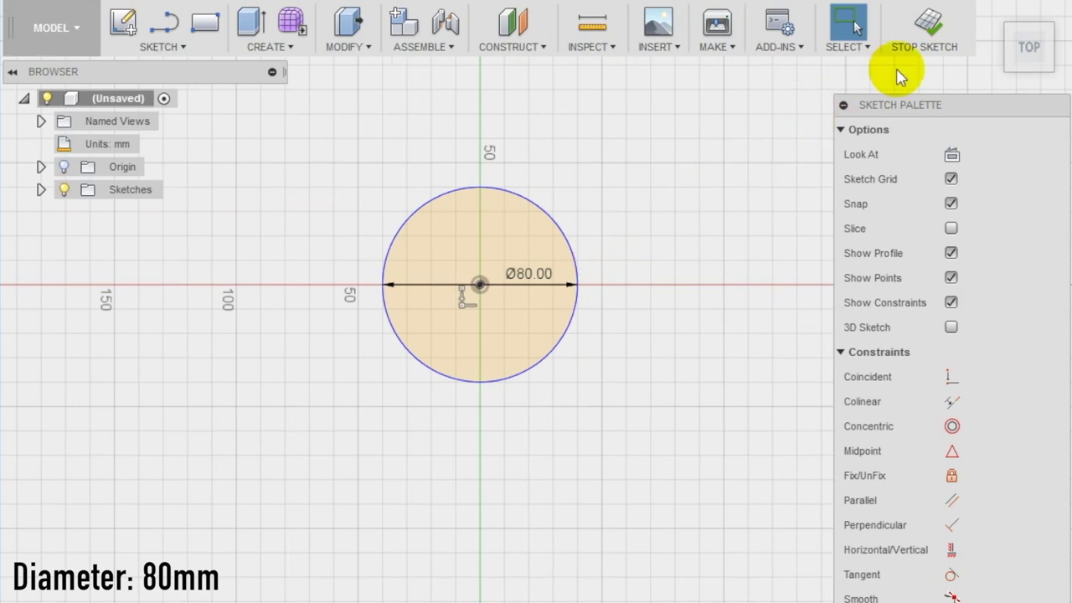
pyautogui.click(930, 25)
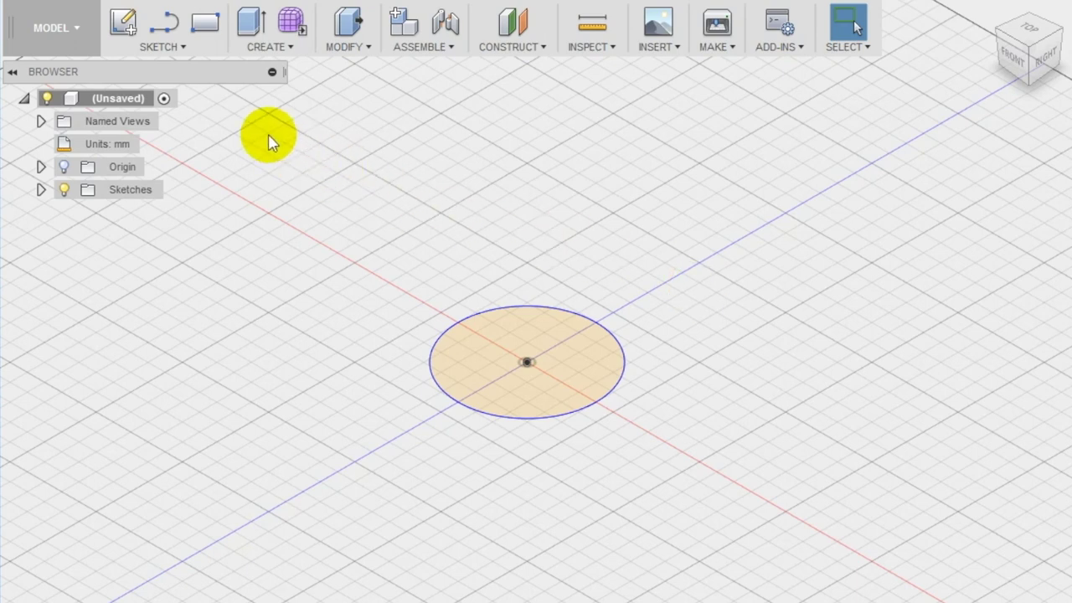
pyautogui.click(160, 42)
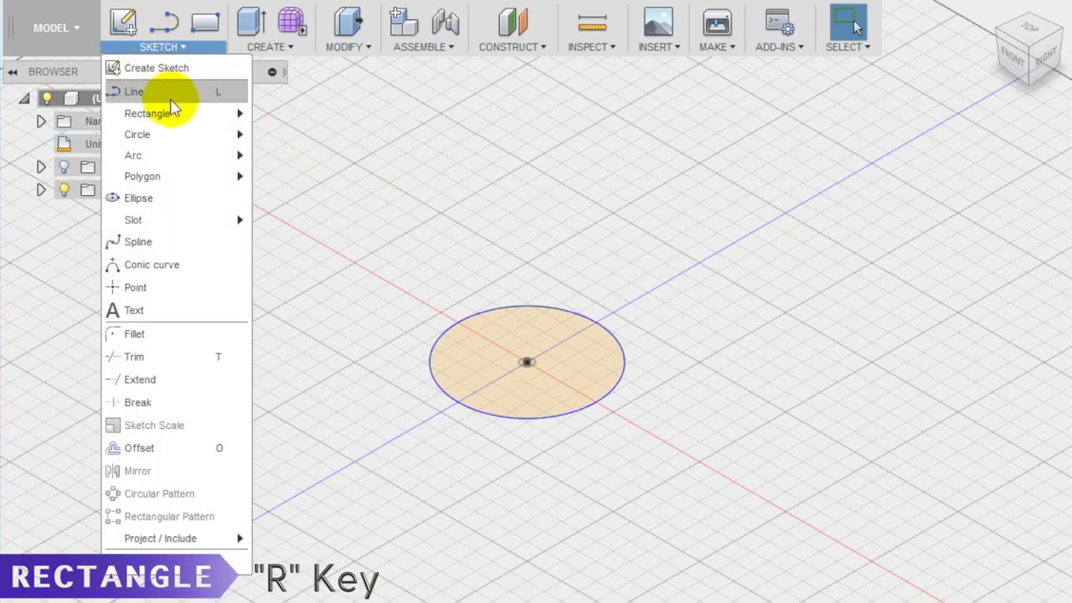
# On a new ground-plane sketch, draw a 2 mm-wide 2-point rectangle running across the circle.
pyautogui.moveTo(175, 117)
pyautogui.click(277, 118)
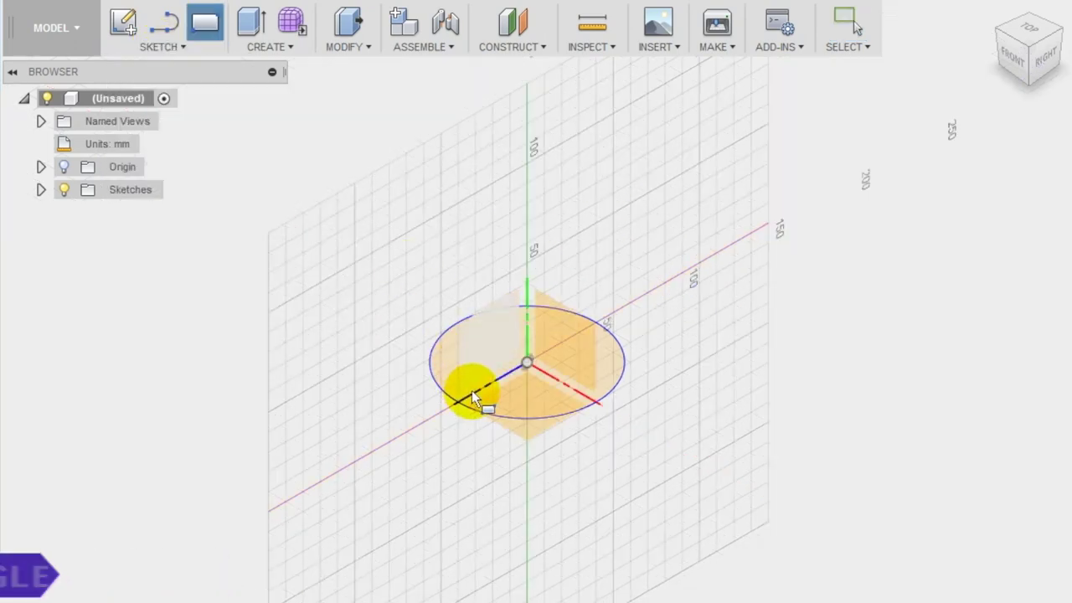
pyautogui.click(513, 433)
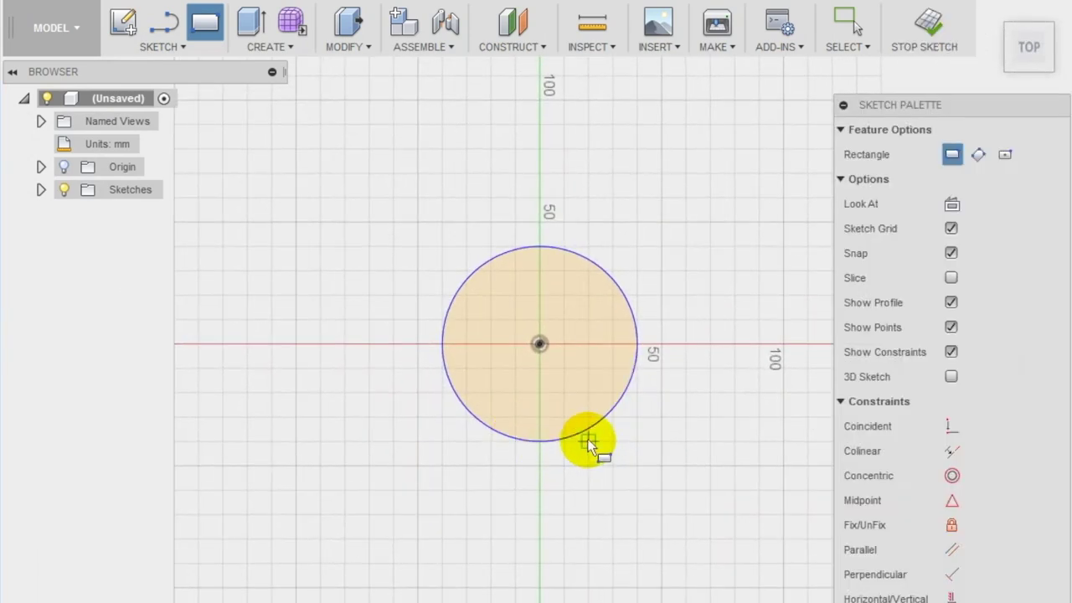
pyautogui.scroll(5, 549, 274)
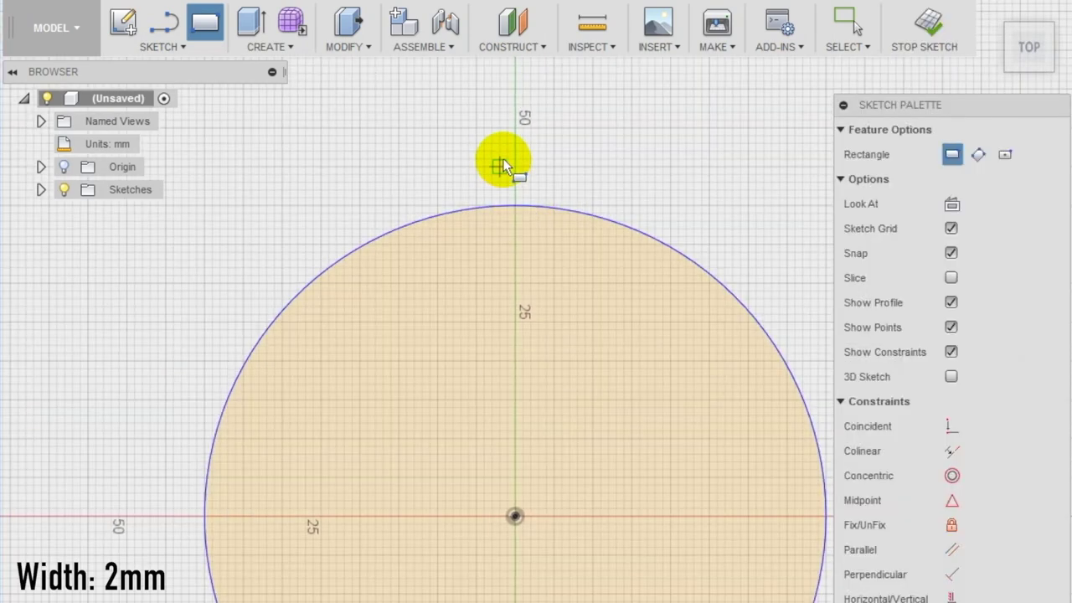
pyautogui.scroll(-3, 503, 159)
pyautogui.scroll(-1, 503, 159)
pyautogui.click(503, 158)
pyautogui.write('2')
pyautogui.press('Tab')
pyautogui.click(509, 556)
pyautogui.press('Escape')
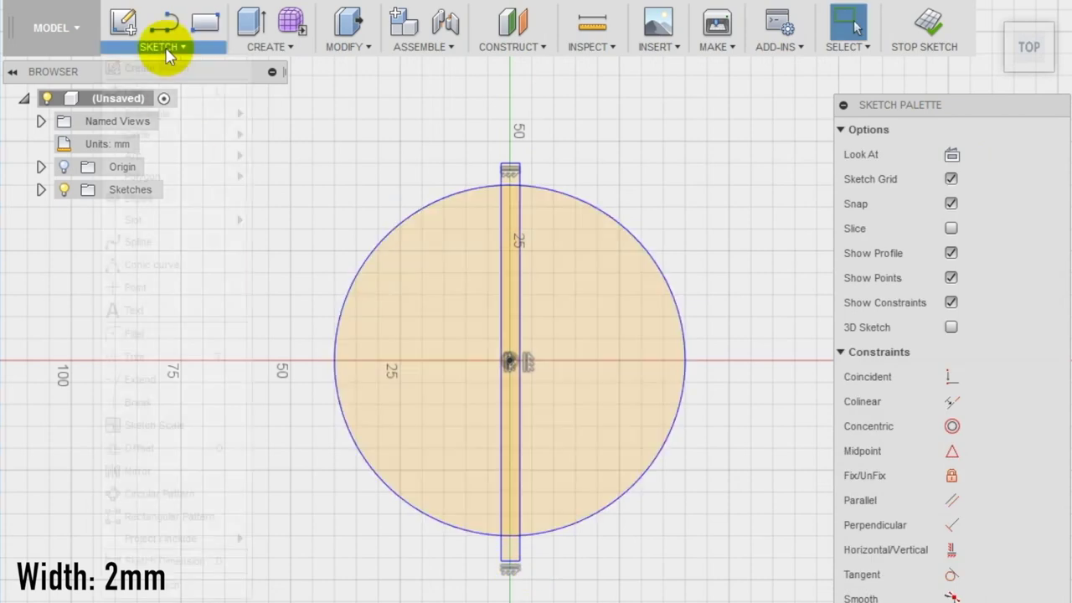
# Dimension the strip's width at 2 mm, centre it on the vertical axis, and select it.
pyautogui.click(159, 46)
pyautogui.click(161, 562)
pyautogui.scroll(3, 510, 160)
pyautogui.click(482, 167)
pyautogui.click(478, 151)
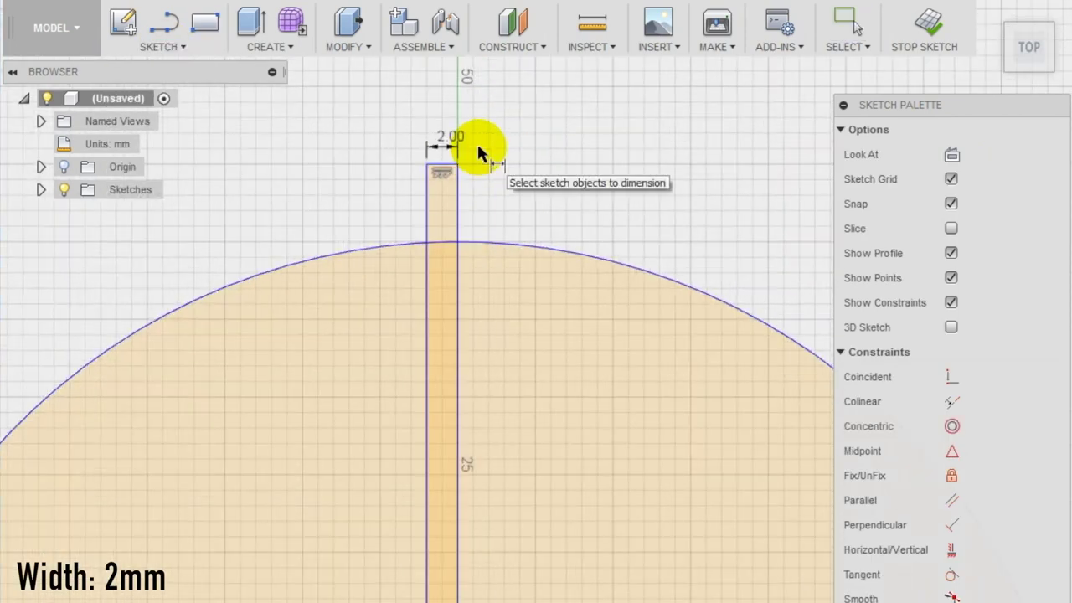
pyautogui.scroll(2, 422, 186)
pyautogui.moveTo(421, 186); pyautogui.dragTo(457, 183)
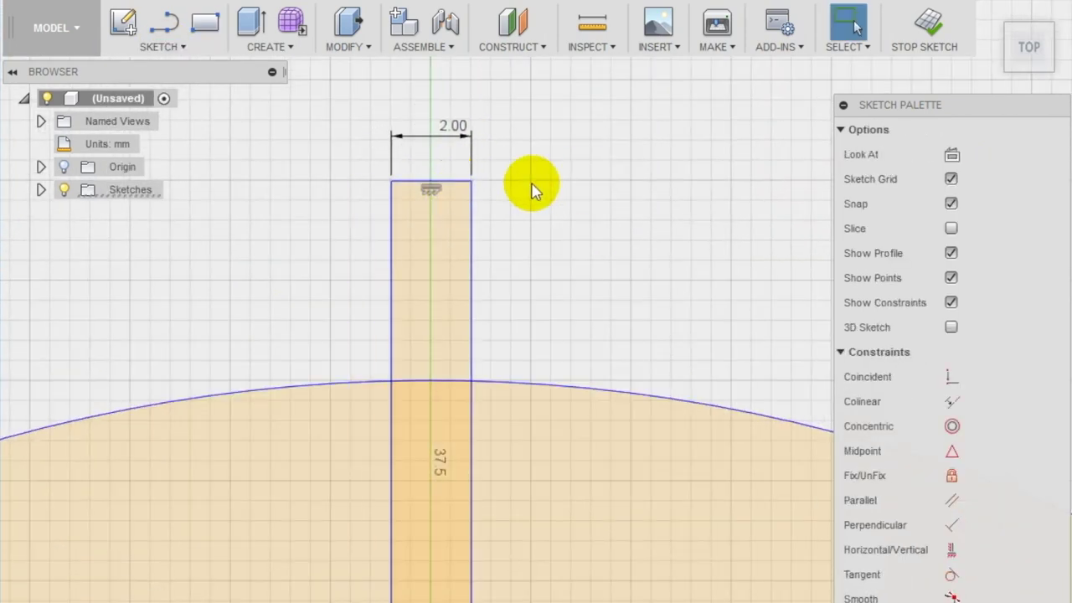
pyautogui.scroll(-8, 295, 194)
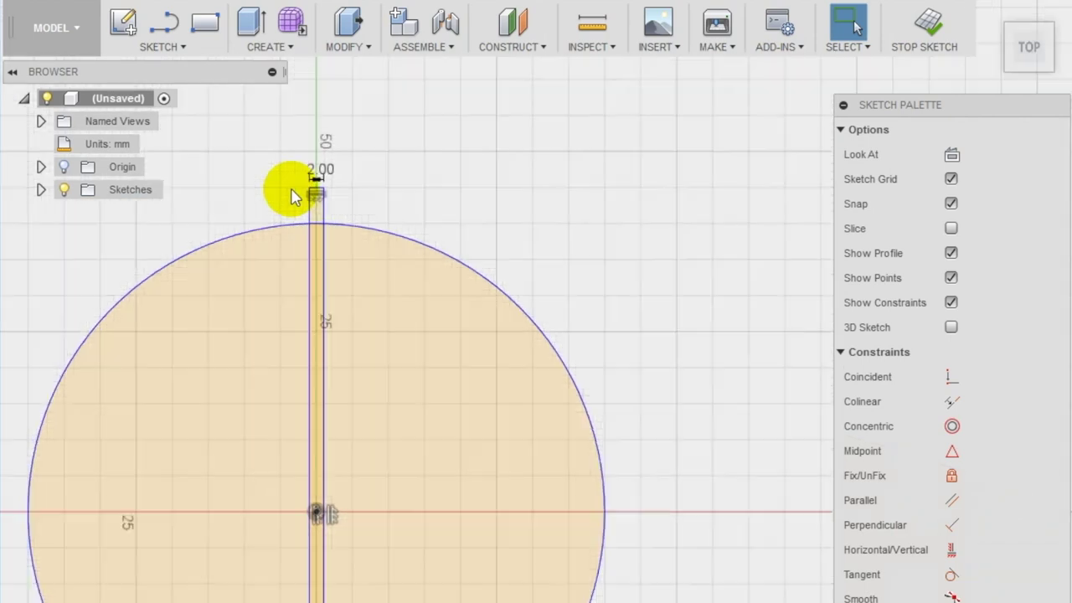
pyautogui.moveTo(280, 143); pyautogui.dragTo(326, 599)
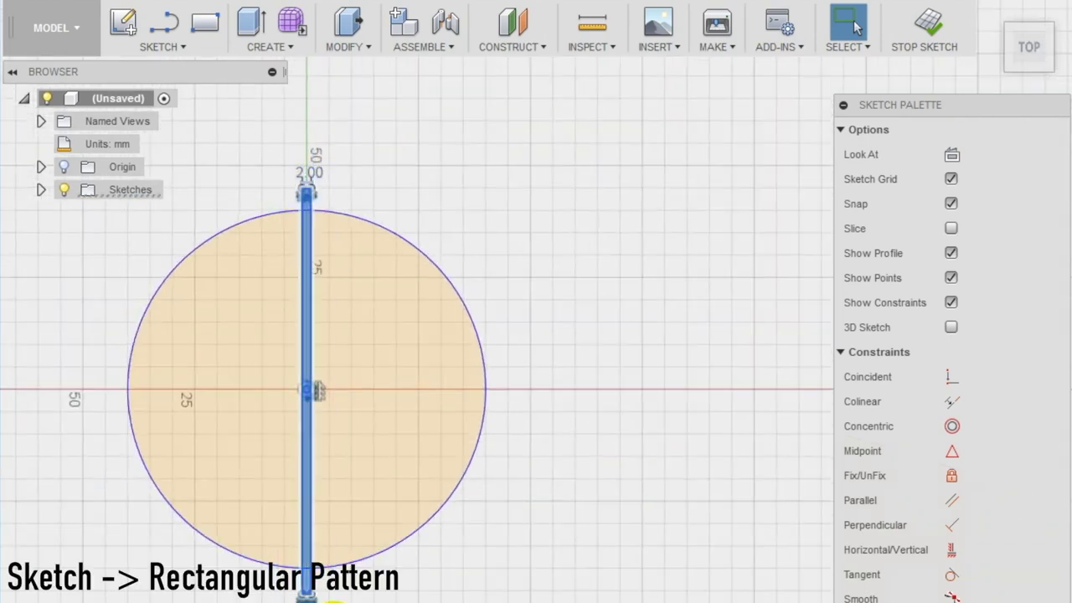
# Rectangular-pattern the strip into 9 copies 10 mm apart, spread symmetrically across the circle.
pyautogui.click(176, 48)
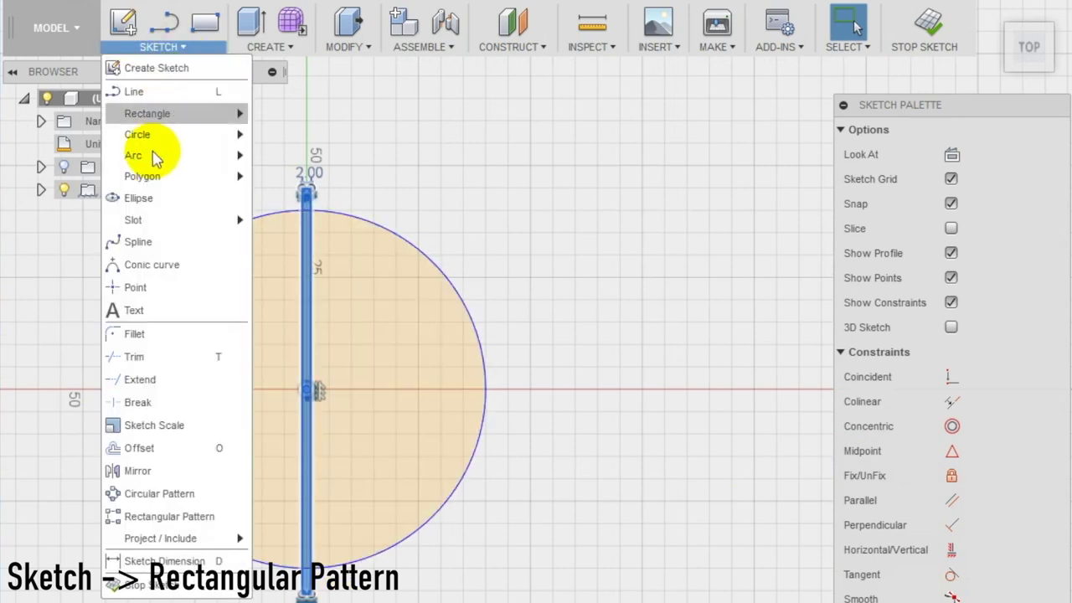
pyautogui.click(149, 515)
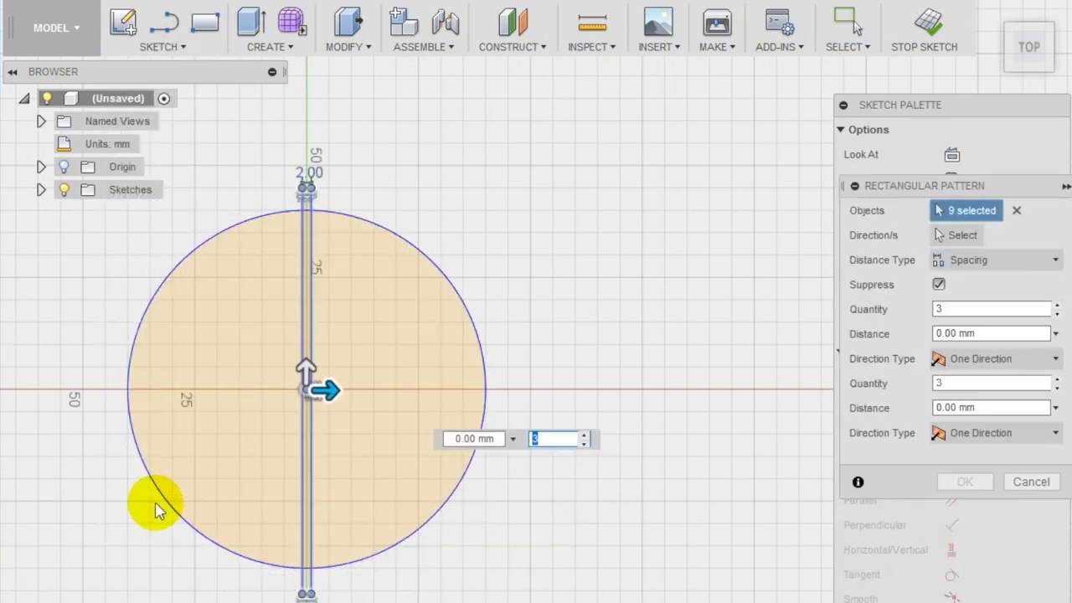
pyautogui.click(496, 442)
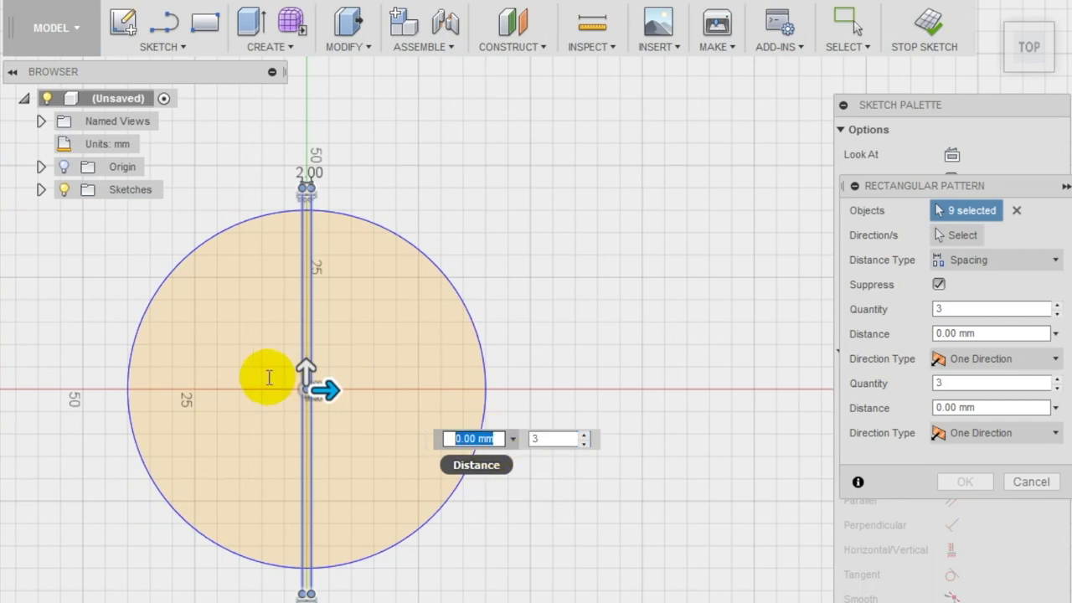
pyautogui.write('10')
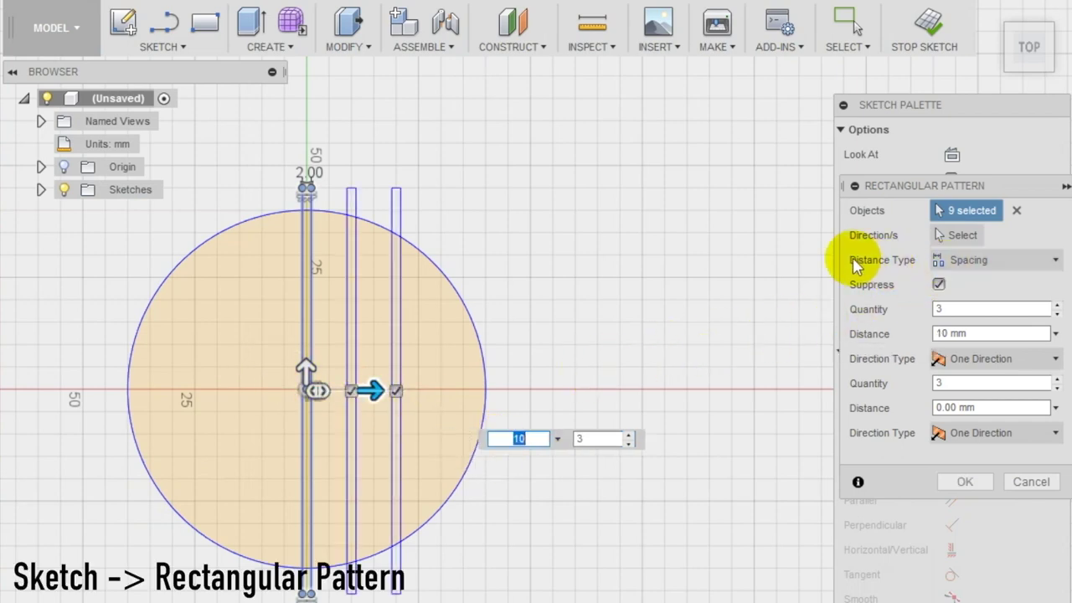
pyautogui.click(938, 361)
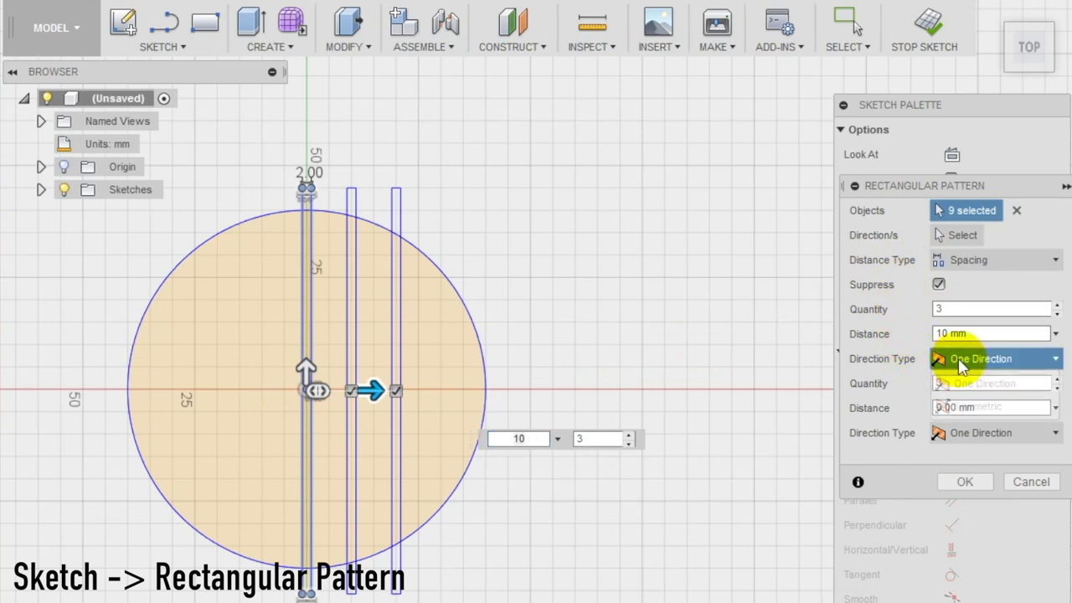
pyautogui.click(943, 404)
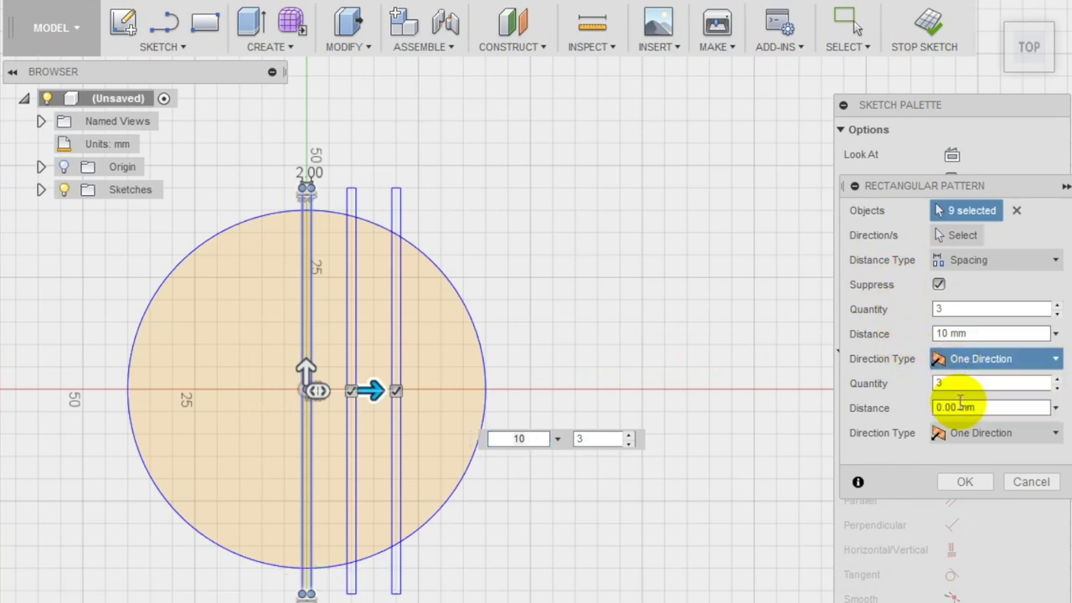
pyautogui.doubleClick(974, 311)
pyautogui.write('8')
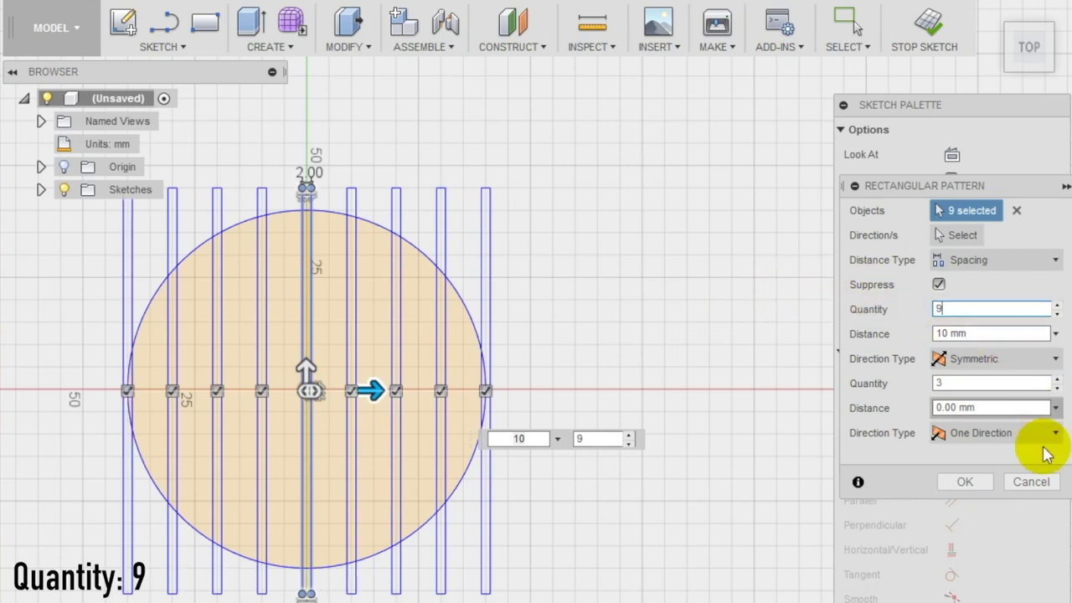
pyautogui.click(965, 482)
pyautogui.scroll(-2, 737, 495)
pyautogui.scroll(-1, 737, 494)
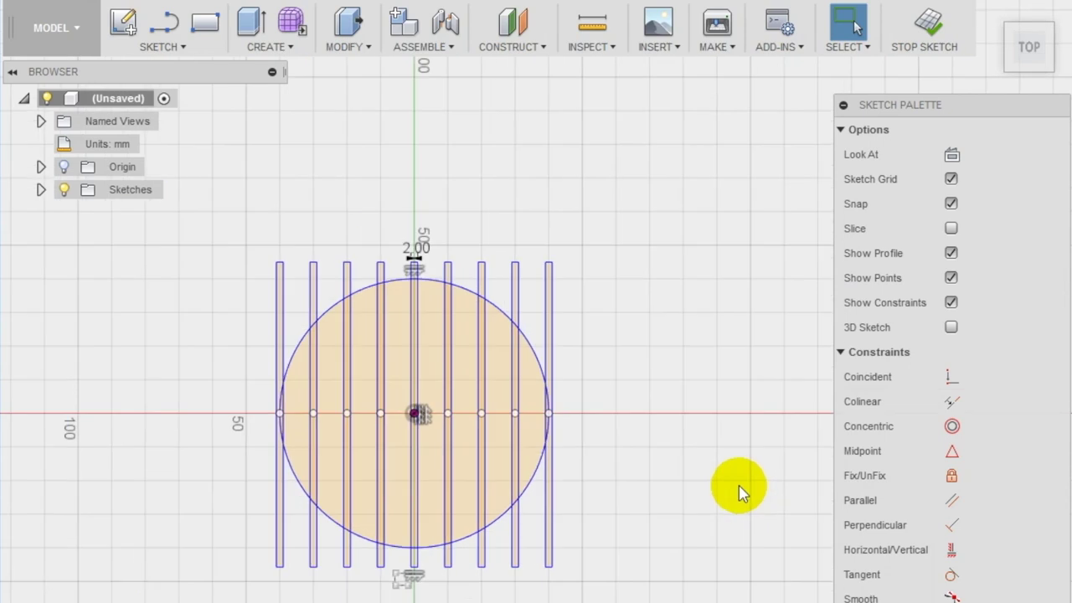
# Start an extrusion and select the first six slat profiles.
pyautogui.click(269, 57)
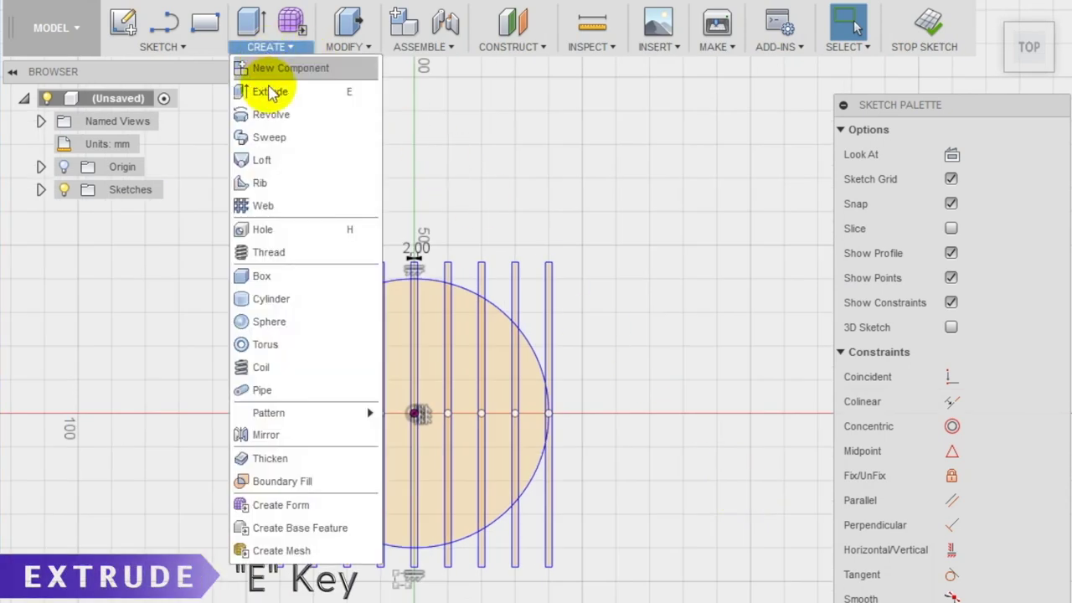
pyautogui.click(264, 89)
pyautogui.scroll(5, 319, 306)
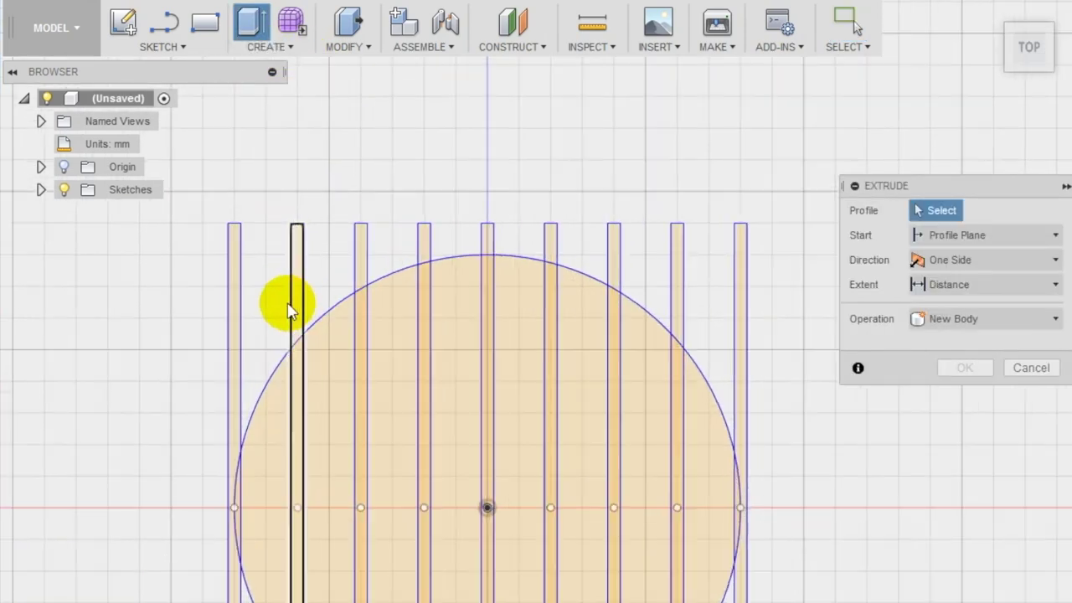
pyautogui.click(215, 282)
pyautogui.click(297, 235)
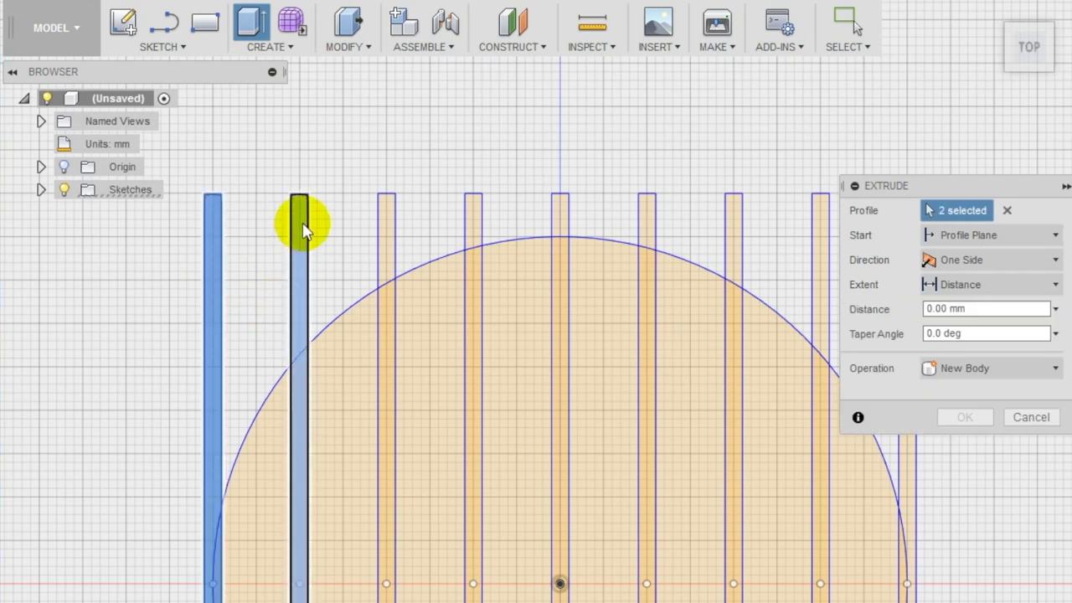
pyautogui.click(387, 218)
pyautogui.click(479, 222)
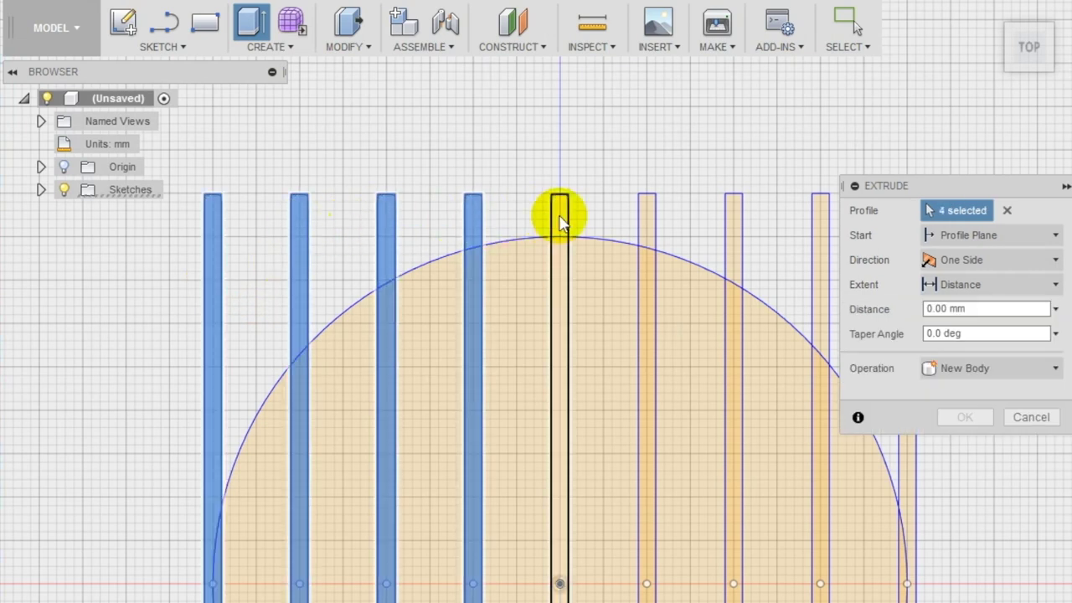
pyautogui.click(562, 216)
pyautogui.click(646, 221)
# Add the remaining three slats and extrude all nine 3 mm.
pyautogui.scroll(-1, 482, 241)
pyautogui.scroll(1, 701, 232)
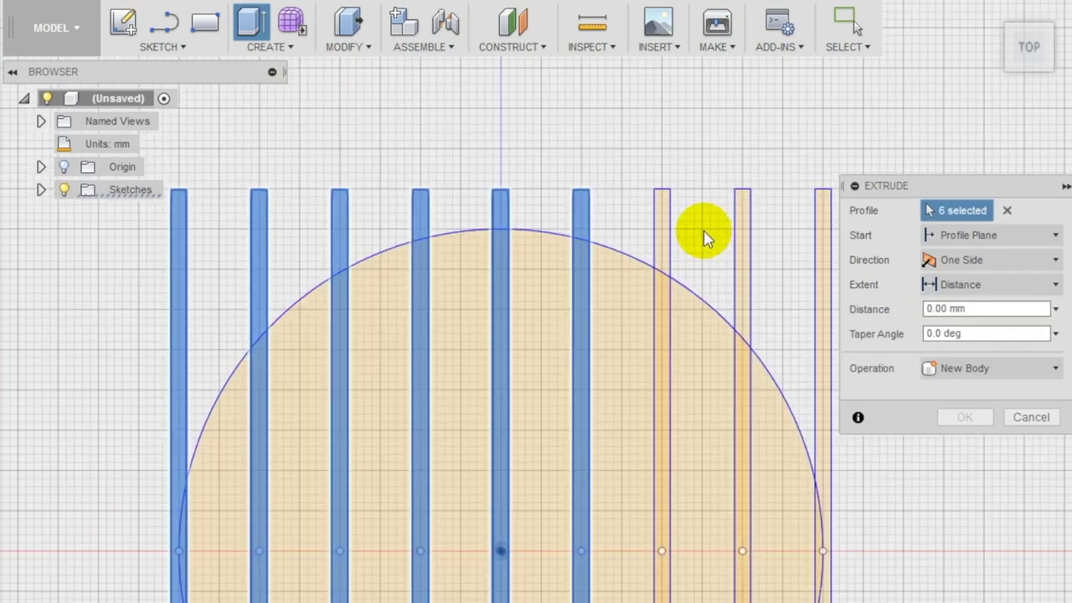
pyautogui.scroll(1, 663, 210)
pyautogui.click(659, 210)
pyautogui.scroll(-2, 659, 210)
pyautogui.scroll(2, 771, 262)
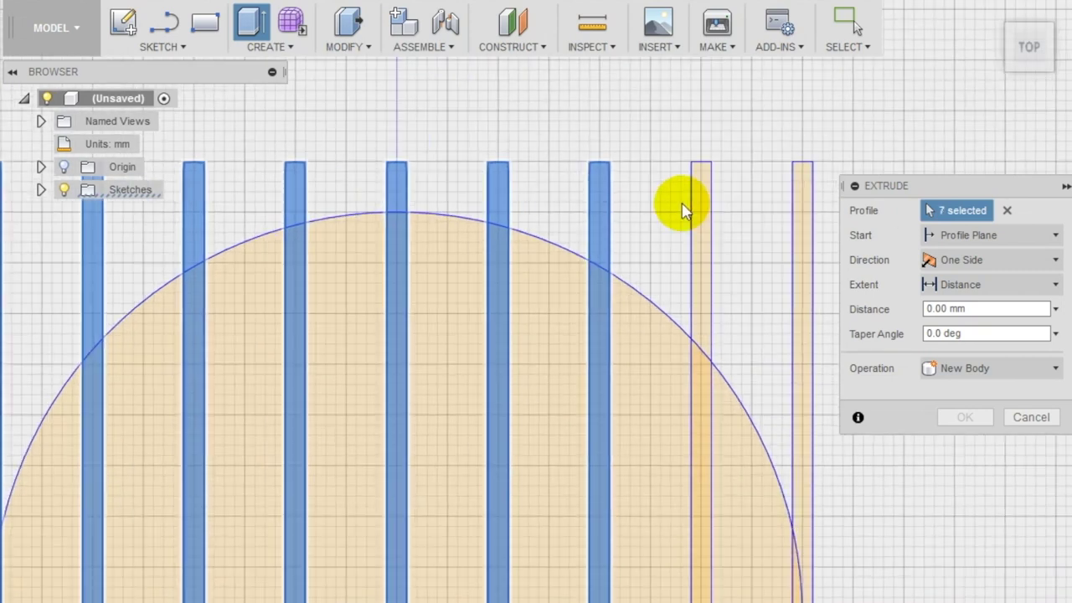
pyautogui.click(700, 188)
pyautogui.click(800, 188)
pyautogui.click(903, 309)
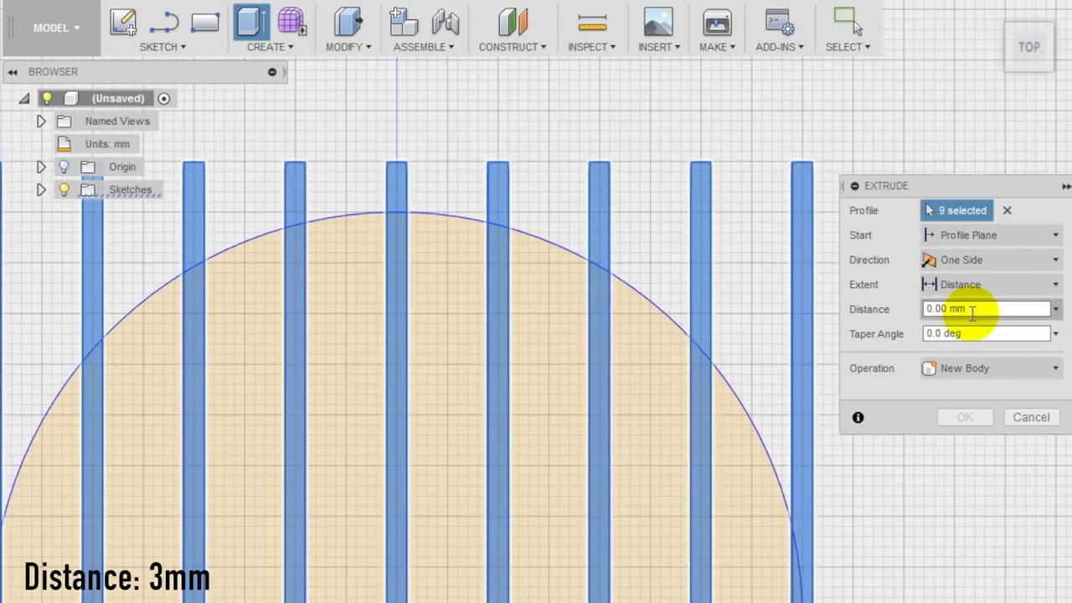
pyautogui.write('3')
pyautogui.press('Return')
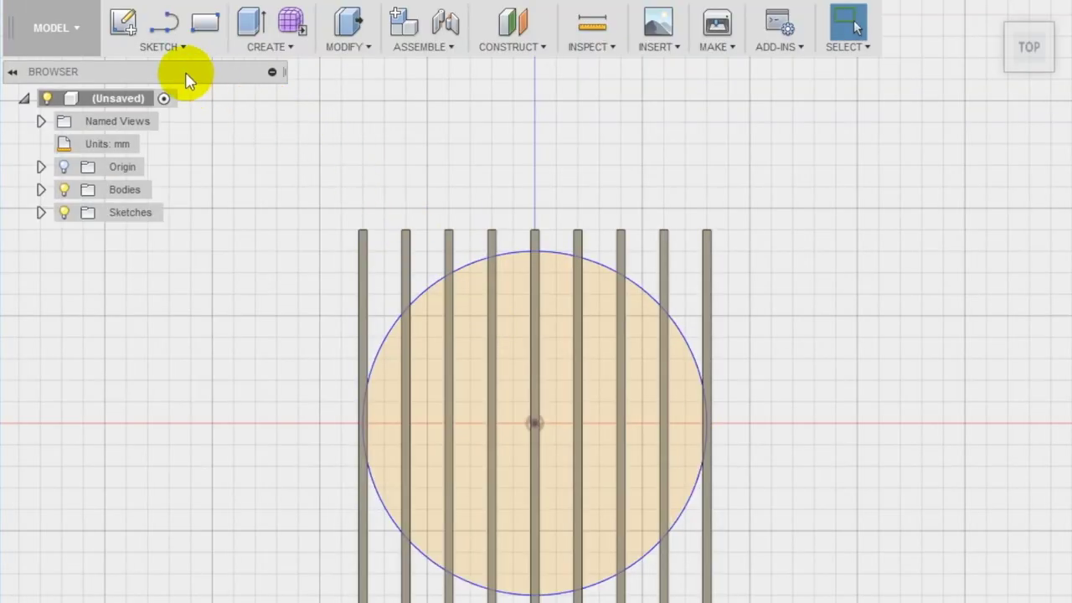
pyautogui.click(167, 48)
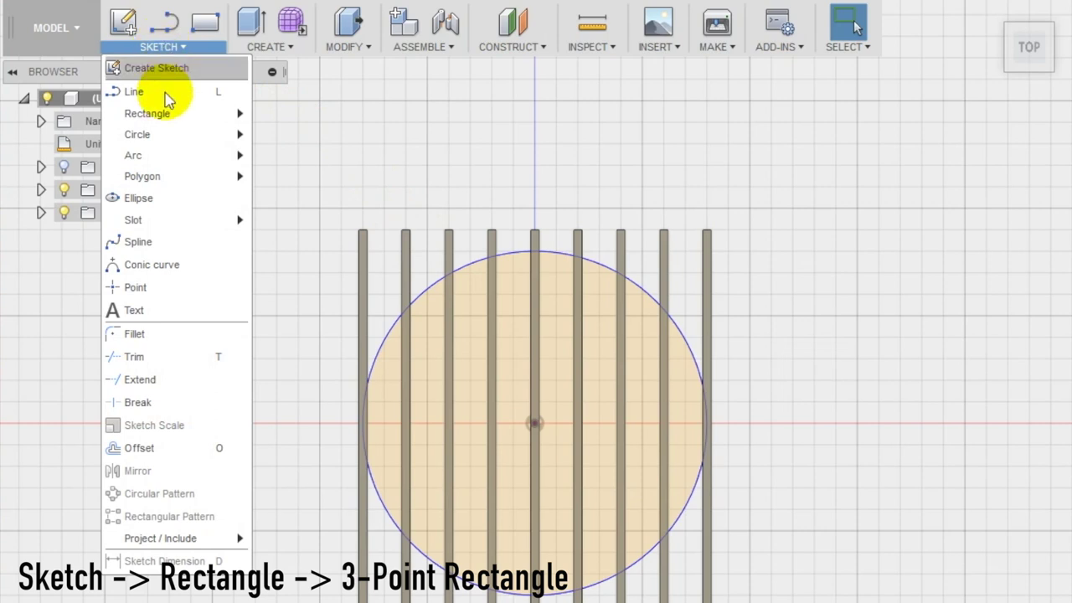
# Start a new ground-plane sketch with the 3-Point Rectangle tool, briefly hiding the circle sketch.
pyautogui.moveTo(172, 115)
pyautogui.click(306, 149)
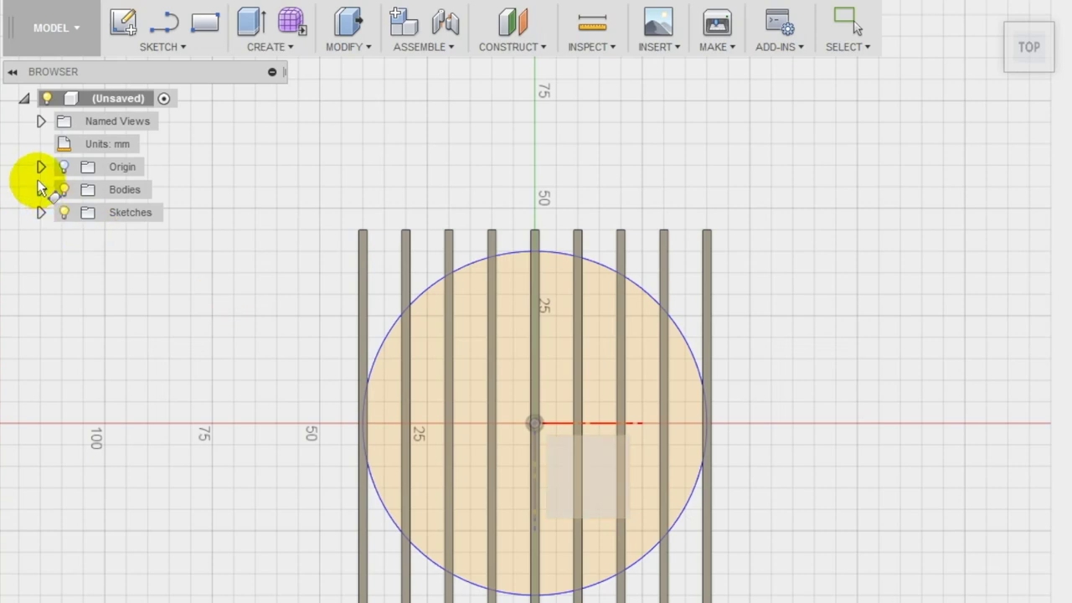
pyautogui.click(41, 212)
pyautogui.click(80, 235)
pyautogui.click(598, 465)
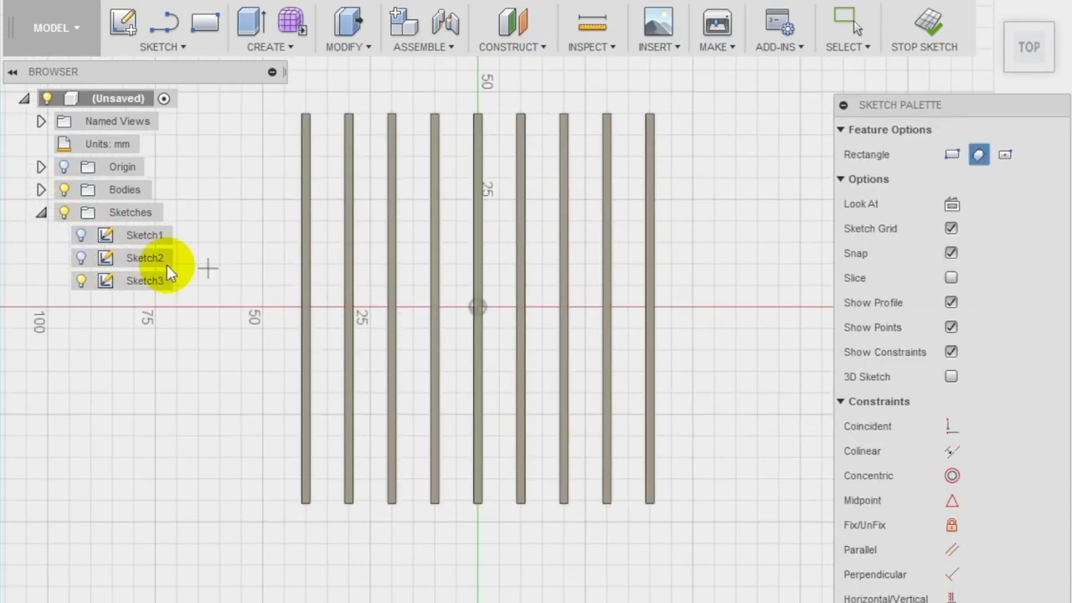
pyautogui.click(80, 234)
# Draw a thin slanted rectangle linking the tops of the first two bars and select it.
pyautogui.scroll(3, 319, 134)
pyautogui.scroll(3, 319, 113)
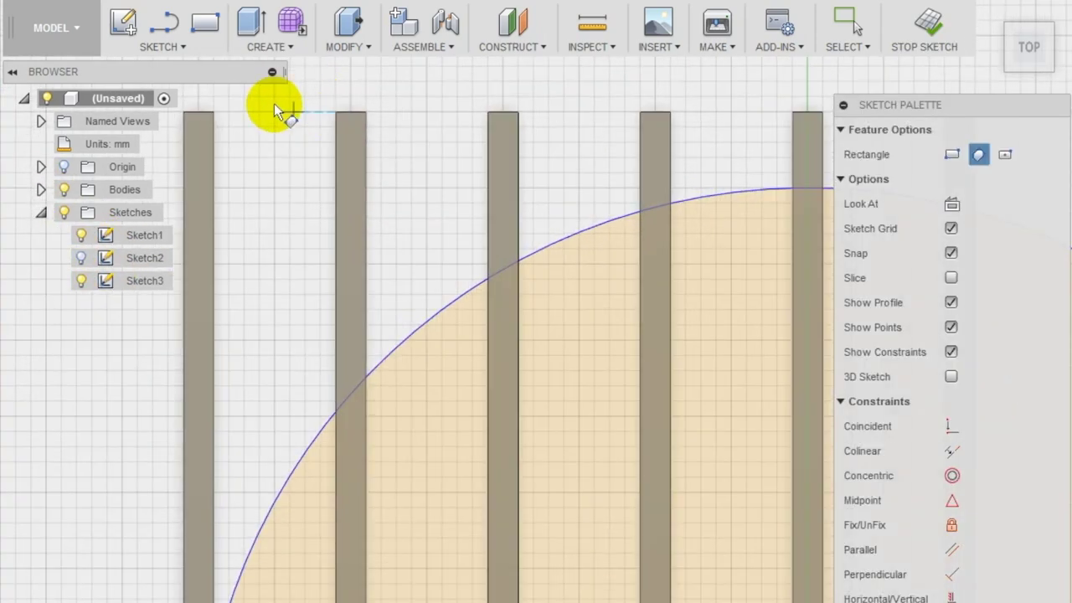
pyautogui.scroll(3, 347, 122)
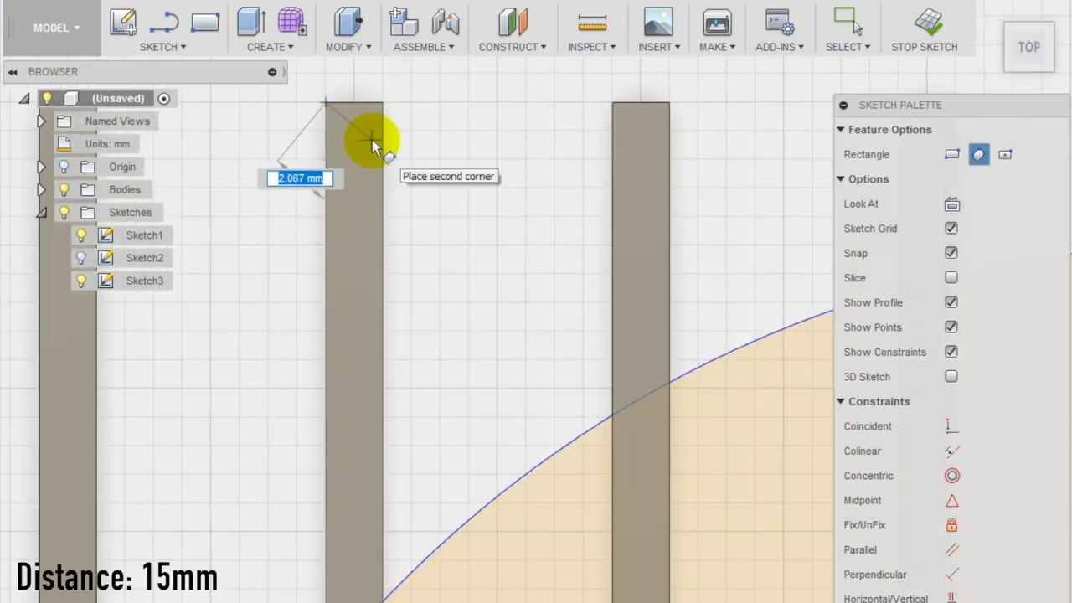
pyautogui.click(373, 148)
pyautogui.scroll(-1, 376, 143)
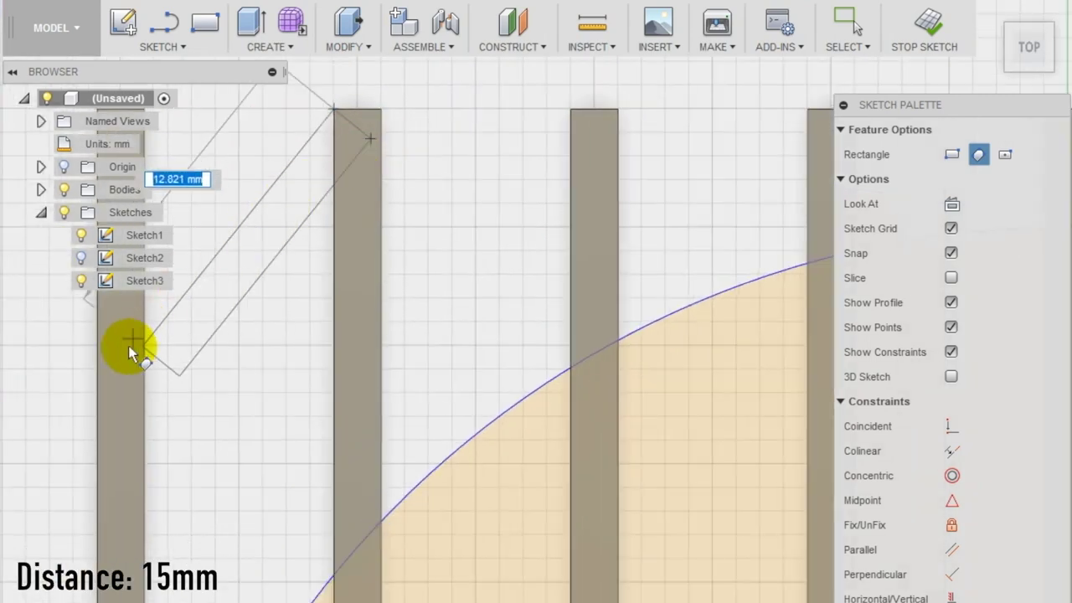
pyautogui.click(100, 386)
pyautogui.scroll(-7, 215, 431)
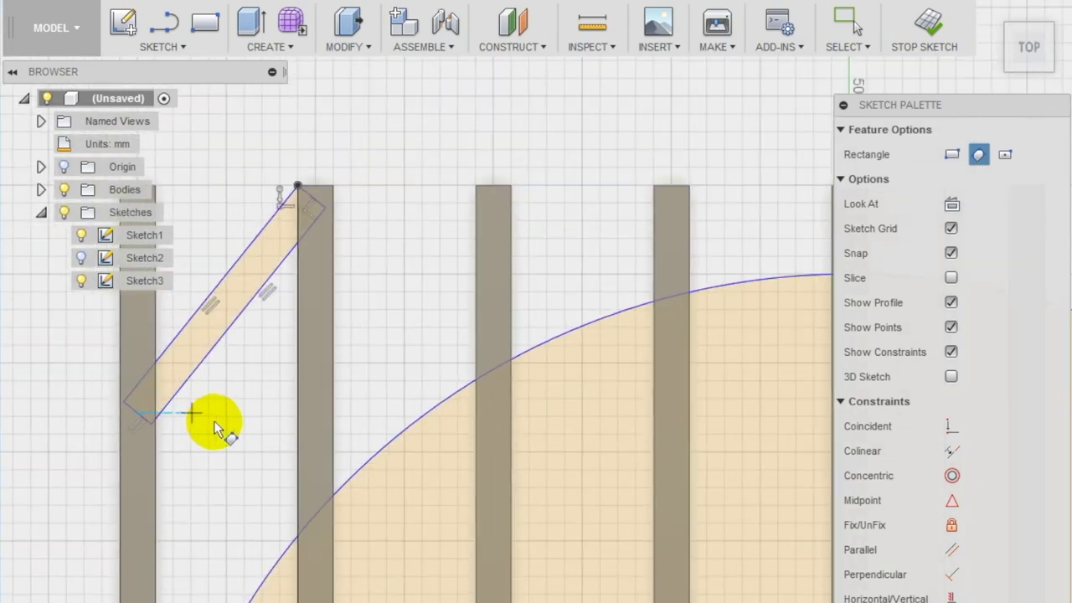
pyautogui.press('Escape')
pyautogui.moveTo(390, 545); pyautogui.dragTo(373, 363, button='middle')
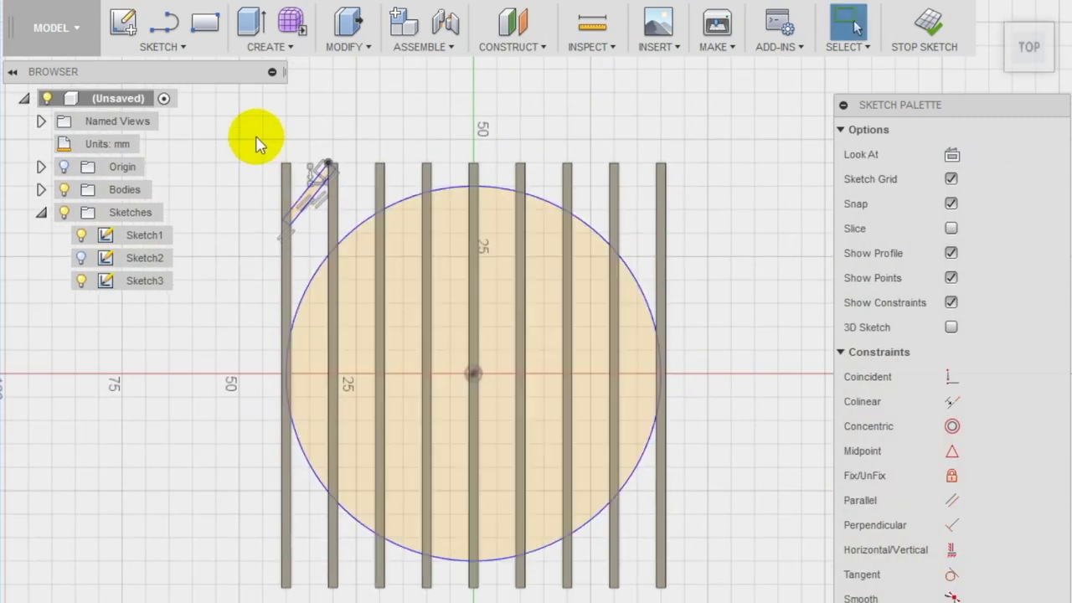
pyautogui.moveTo(254, 135)
pyautogui.mouseDown()
pyautogui.moveTo(350, 225)
pyautogui.moveTo(348, 235)
pyautogui.mouseUp()
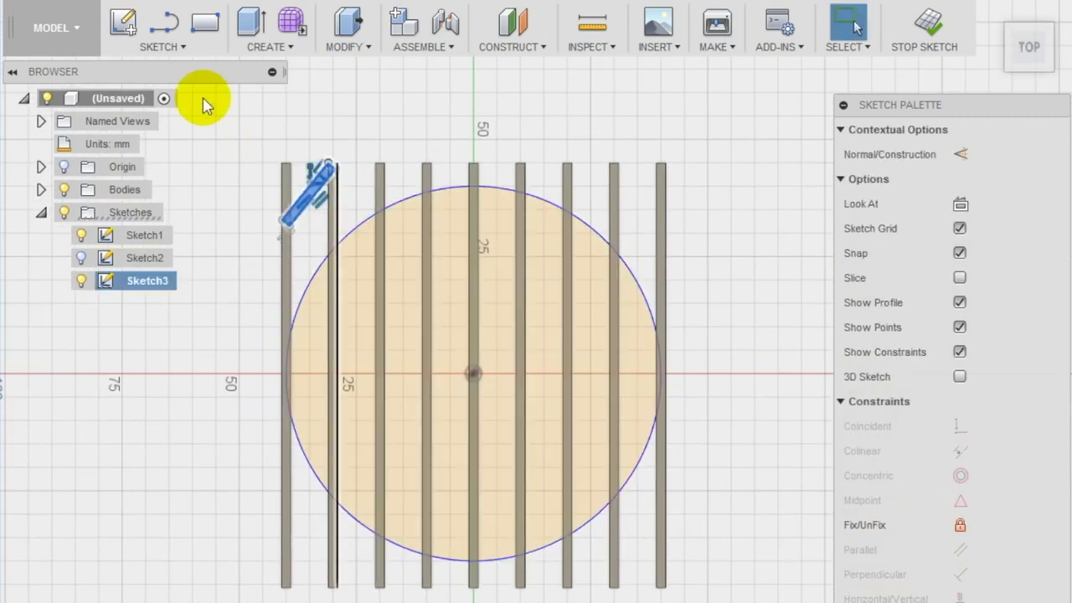
# Pattern the slanted rectangle 9 copies down at 10 mm and 4 columns across at 20 mm.
pyautogui.click(173, 46)
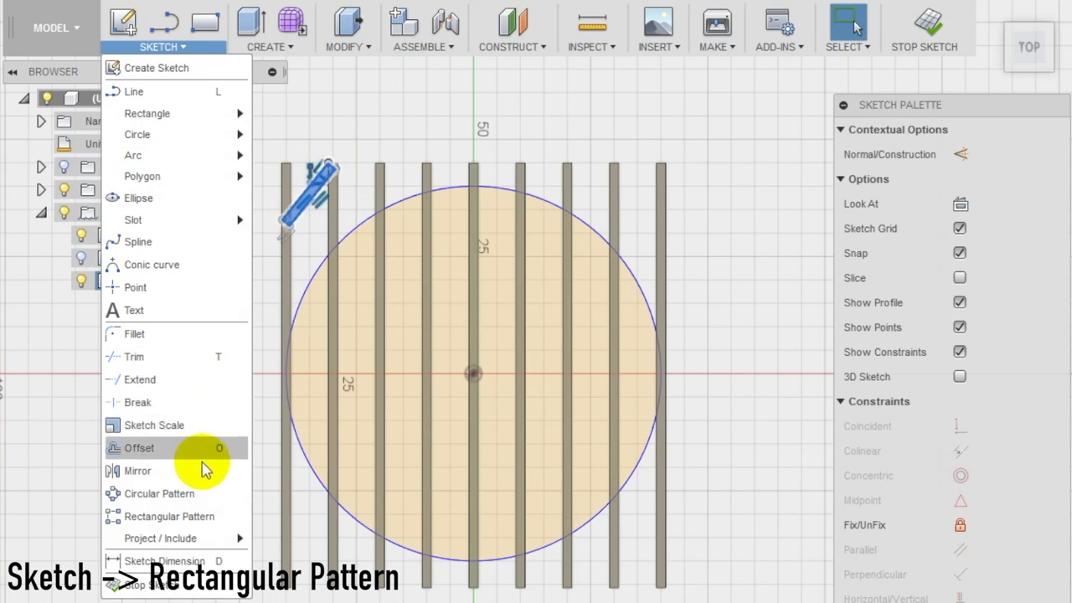
pyautogui.click(201, 516)
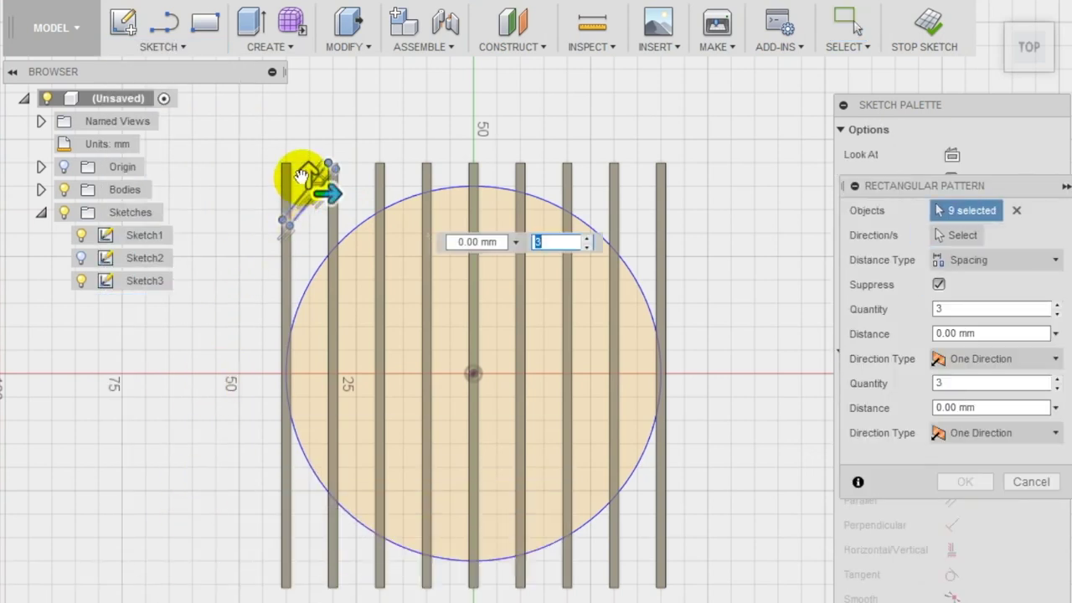
pyautogui.moveTo(306, 172); pyautogui.dragTo(310, 249)
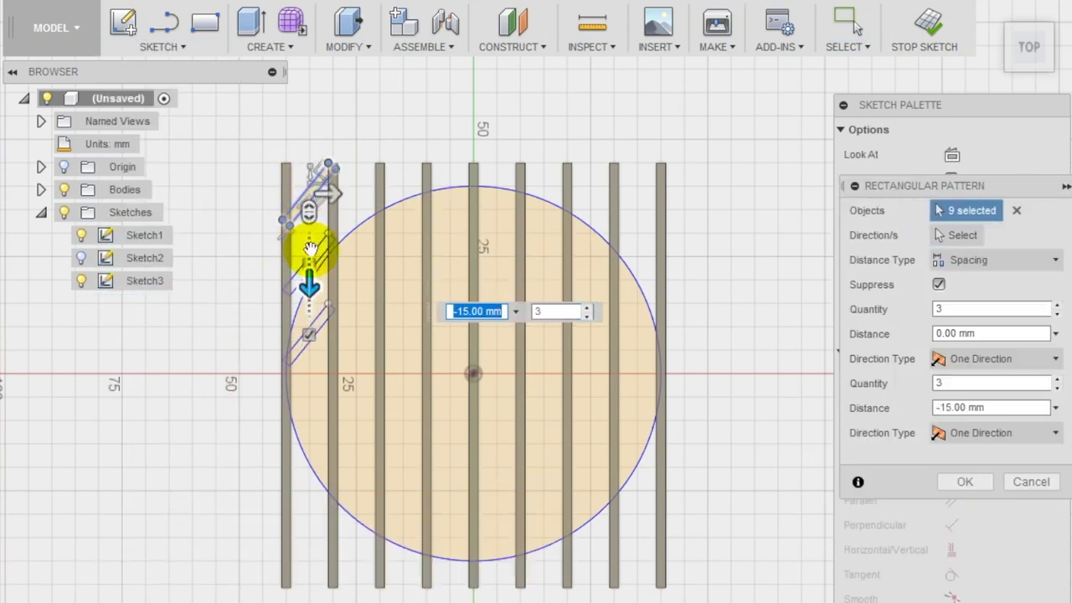
pyautogui.press('Tab')
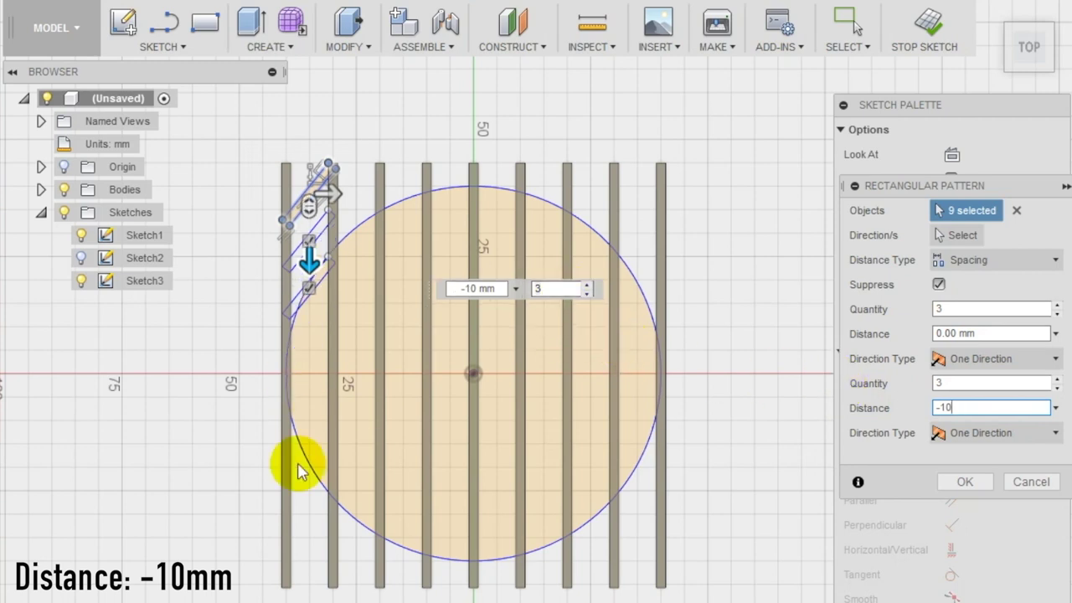
pyautogui.doubleClick(555, 289)
pyautogui.write('10')
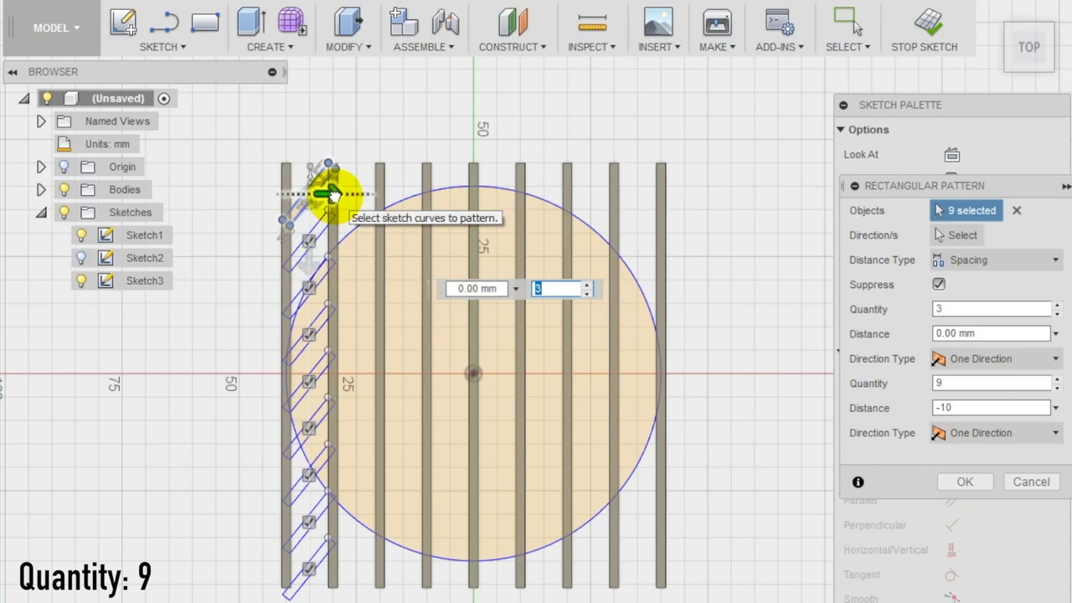
pyautogui.moveTo(333, 194); pyautogui.dragTo(427, 211)
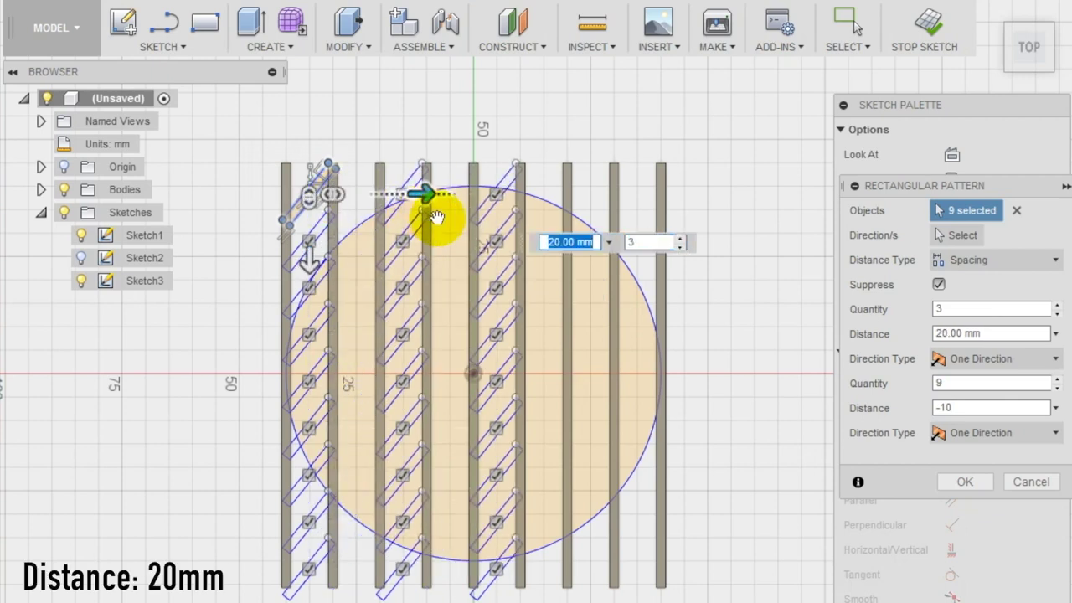
pyautogui.click(632, 241)
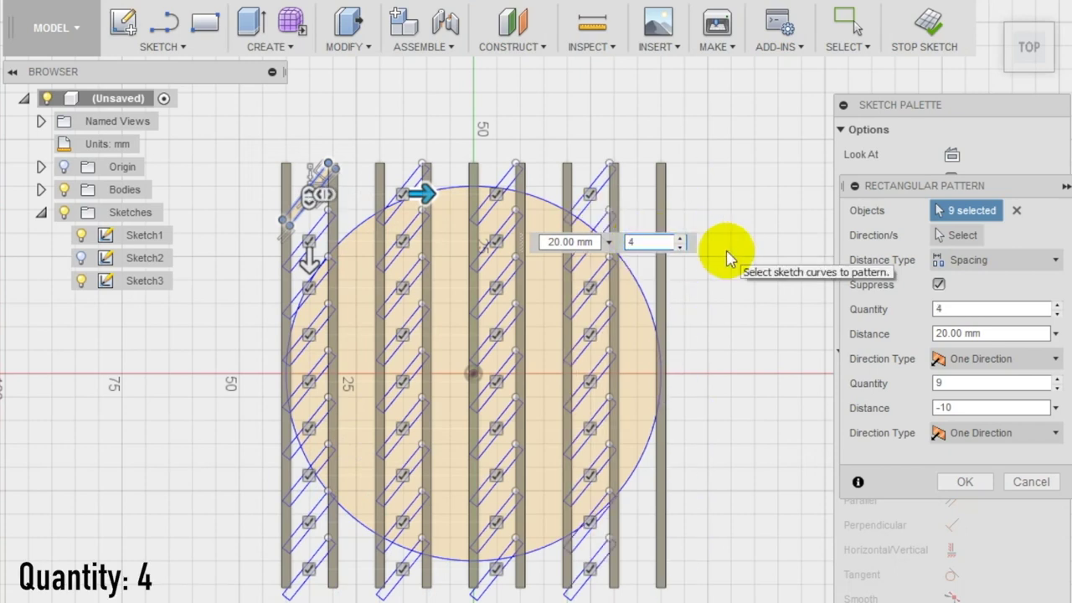
pyautogui.click(966, 479)
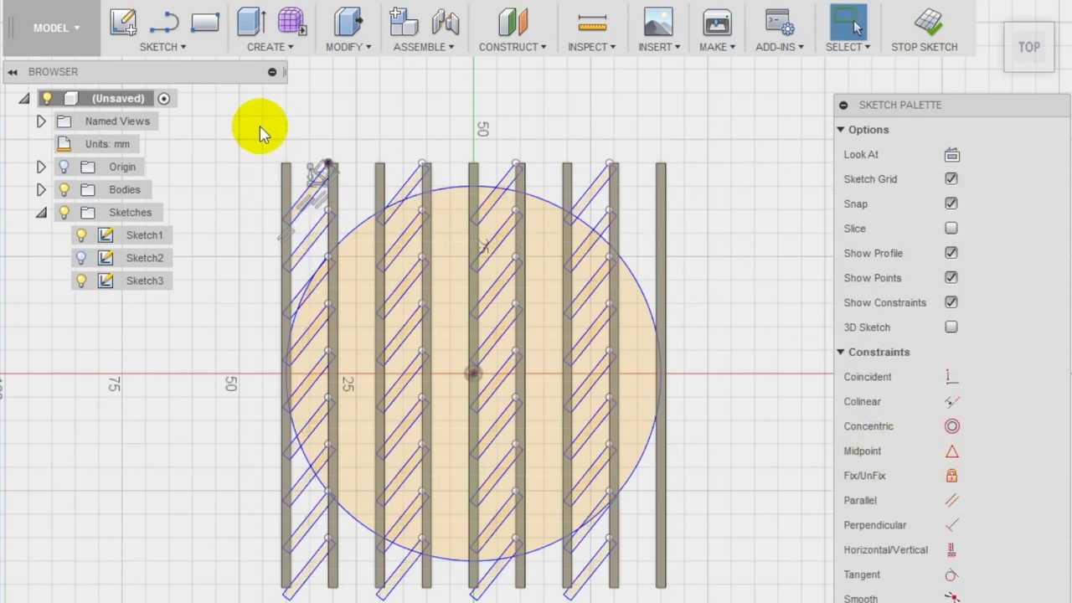
# Hide the circle sketch and the slat bar bodies to expose the slanted profiles.
pyautogui.click(82, 236)
pyautogui.click(41, 190)
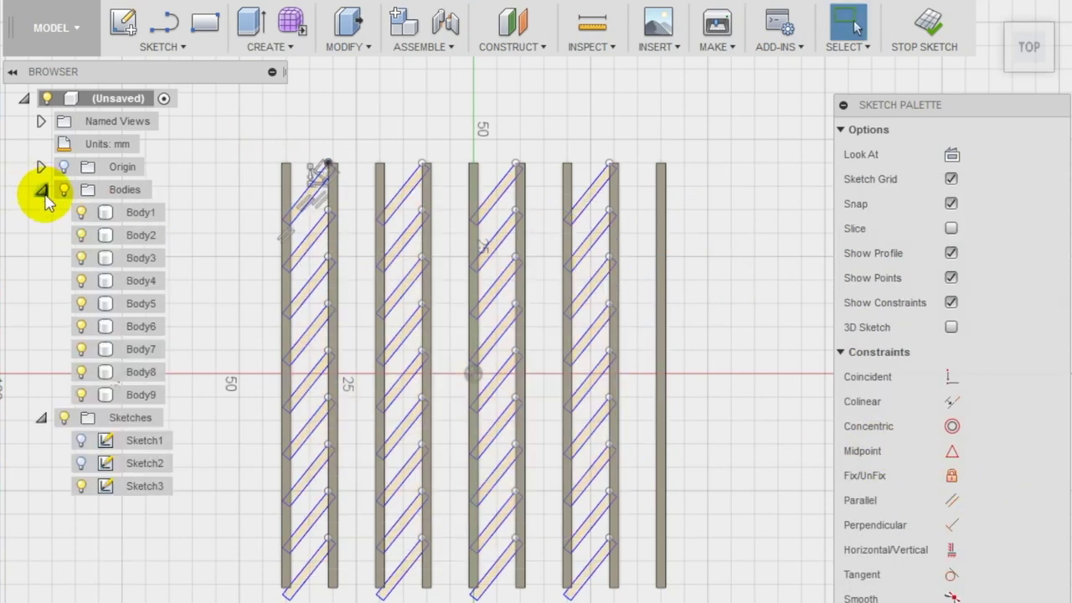
pyautogui.click(82, 212)
pyautogui.click(81, 234)
pyautogui.click(81, 258)
pyautogui.click(82, 304)
pyautogui.click(82, 326)
pyautogui.click(82, 350)
pyautogui.click(80, 394)
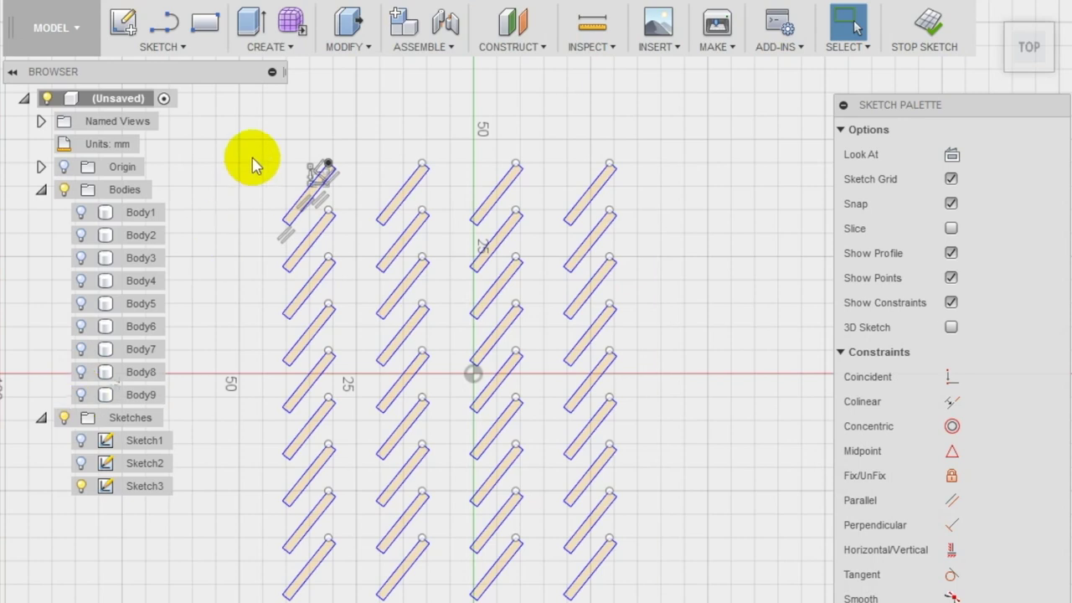
# Extrude the slanted rectangles 2 mm with the Join operation onto the bars.
pyautogui.click(270, 46)
pyautogui.click(283, 91)
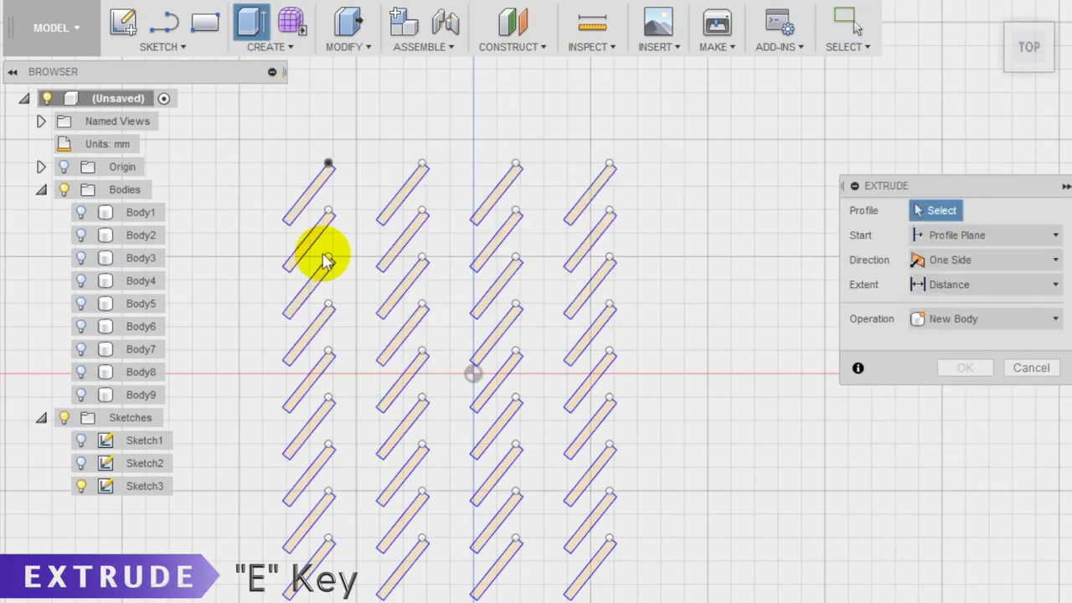
pyautogui.scroll(2, 335, 240)
pyautogui.moveTo(325, 165)
pyautogui.mouseDown()
pyautogui.moveTo(311, 227)
pyautogui.moveTo(314, 586)
pyautogui.moveTo(419, 471)
pyautogui.moveTo(431, 227)
pyautogui.moveTo(541, 227)
pyautogui.moveTo(541, 507)
pyautogui.moveTo(677, 584)
pyautogui.moveTo(654, 172)
pyautogui.moveTo(666, 159)
pyautogui.mouseUp()
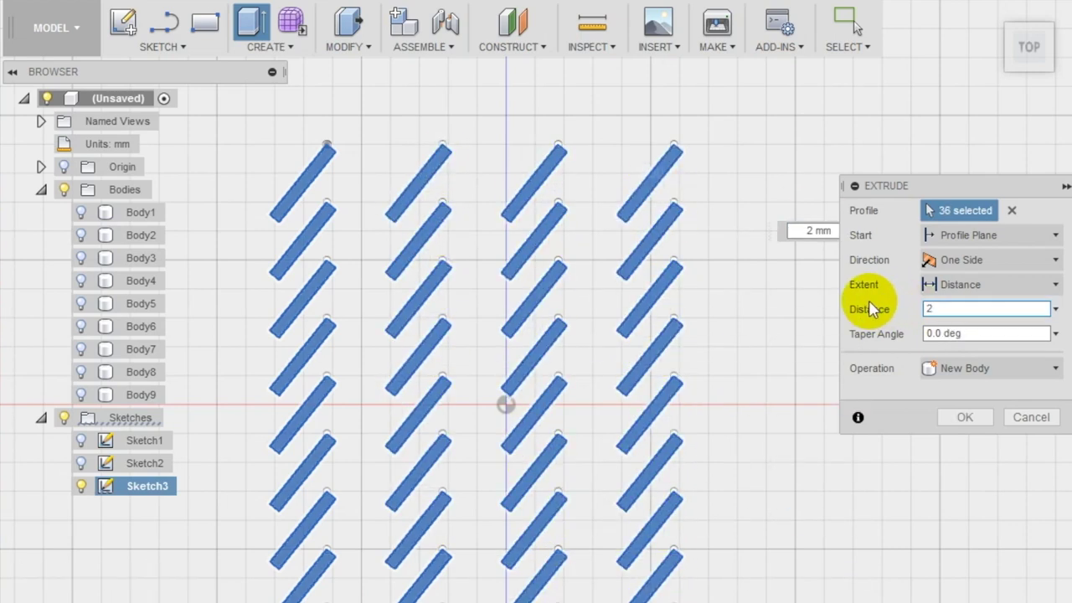
pyautogui.click(955, 370)
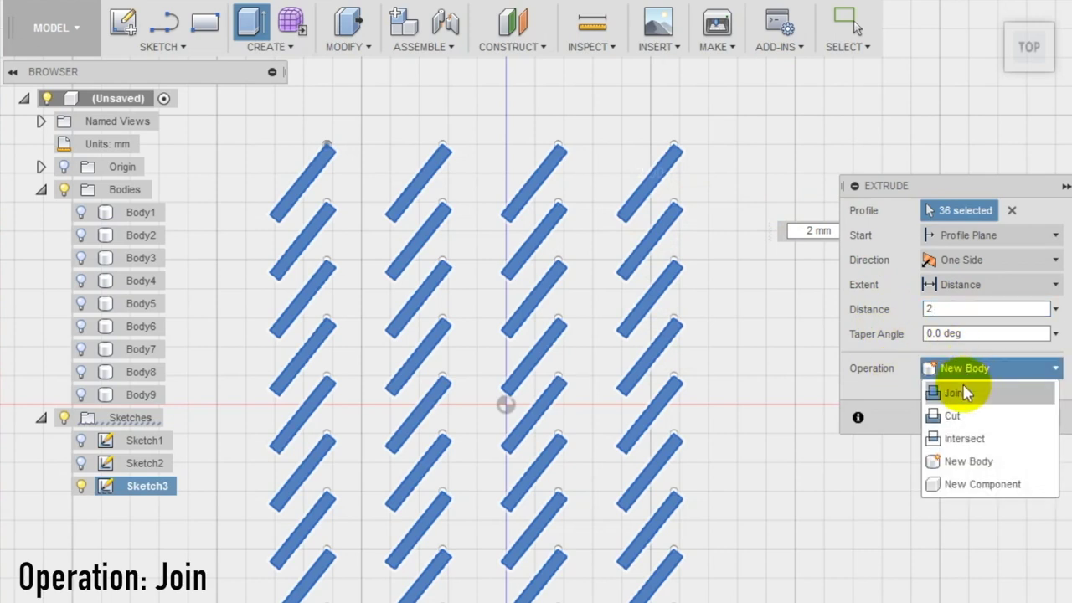
pyautogui.click(965, 393)
pyautogui.click(964, 416)
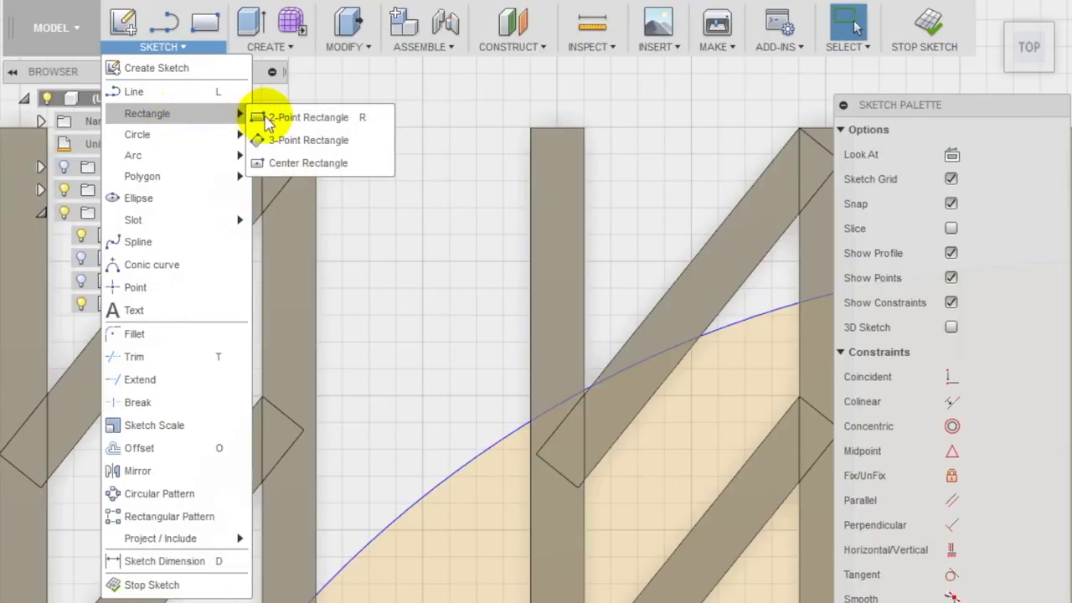
# Draw a 3-point rectangle from the second bar's top slanting down the opposite way.
pyautogui.click(270, 140)
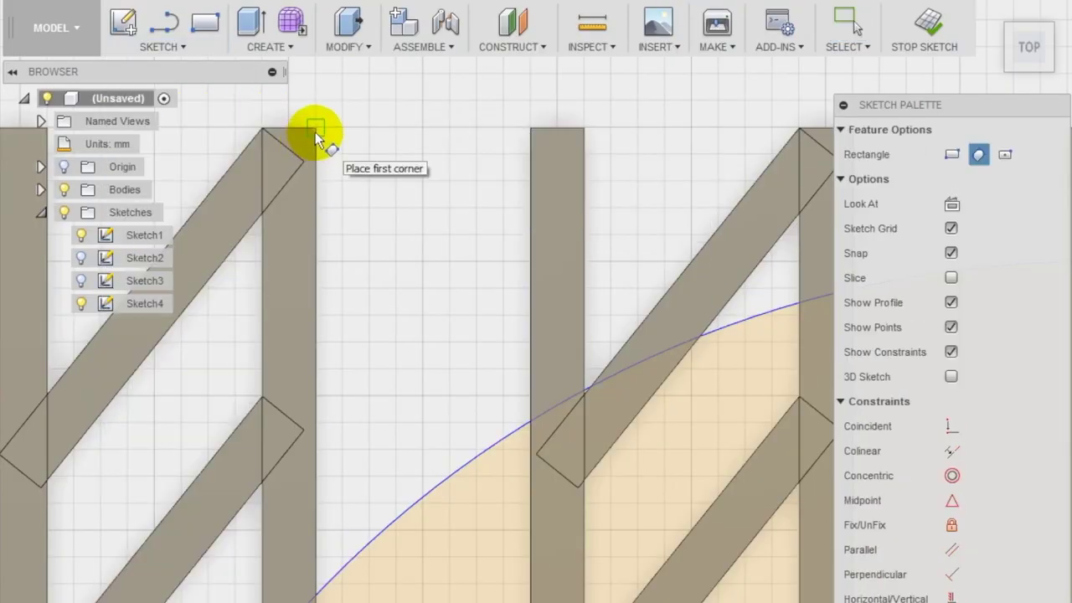
pyautogui.click(315, 132)
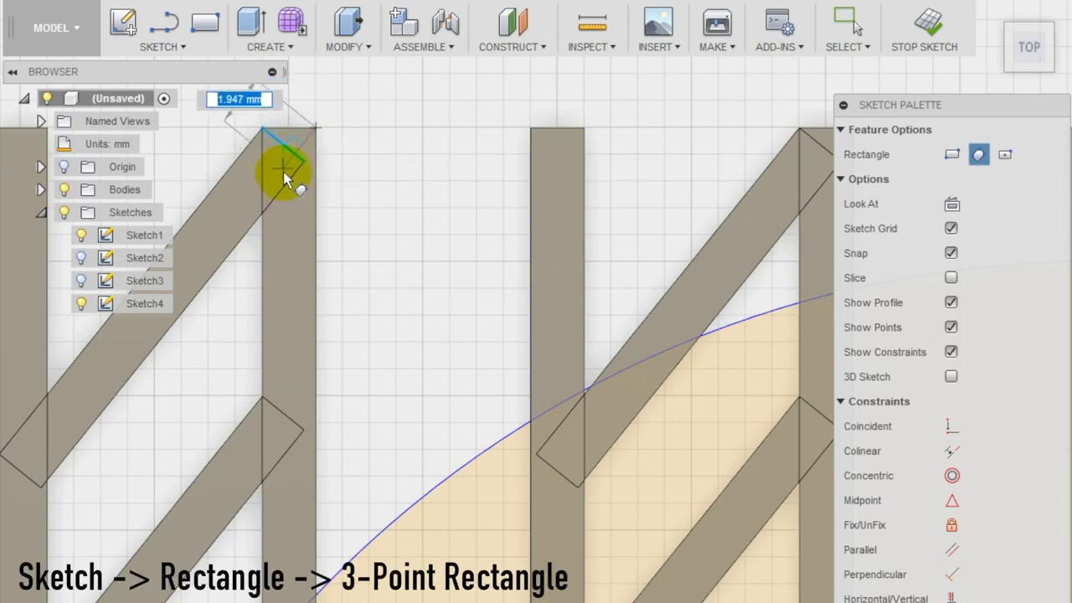
pyautogui.scroll(2, 287, 163)
pyautogui.scroll(2, 287, 163)
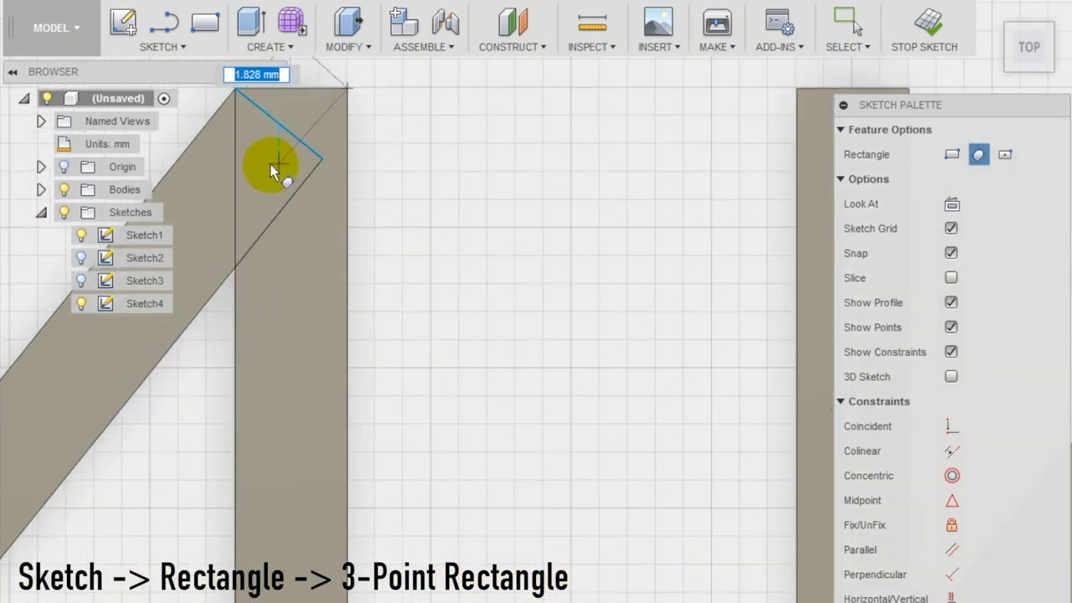
pyautogui.scroll(-2, 261, 159)
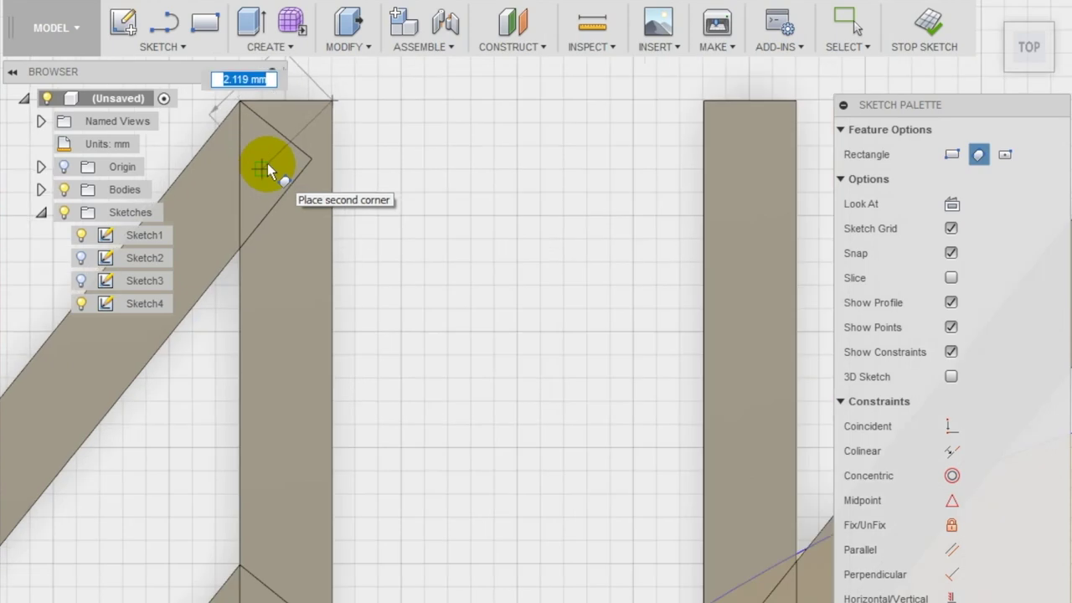
pyautogui.click(259, 157)
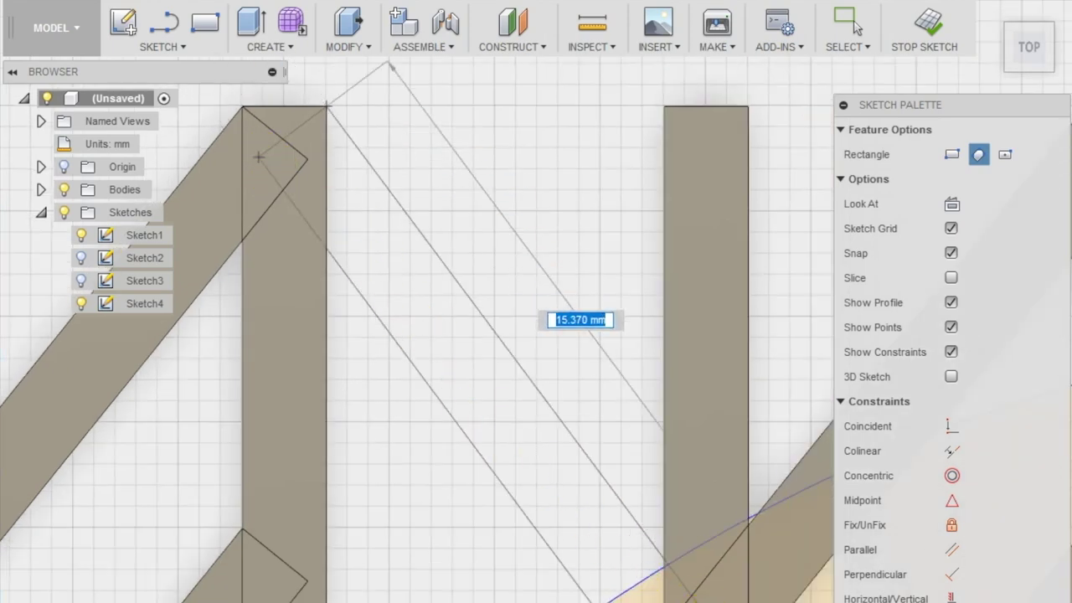
pyautogui.scroll(-2, 687, 582)
pyautogui.scroll(1, 699, 587)
pyautogui.moveTo(710, 596); pyautogui.dragTo(679, 462, button='middle')
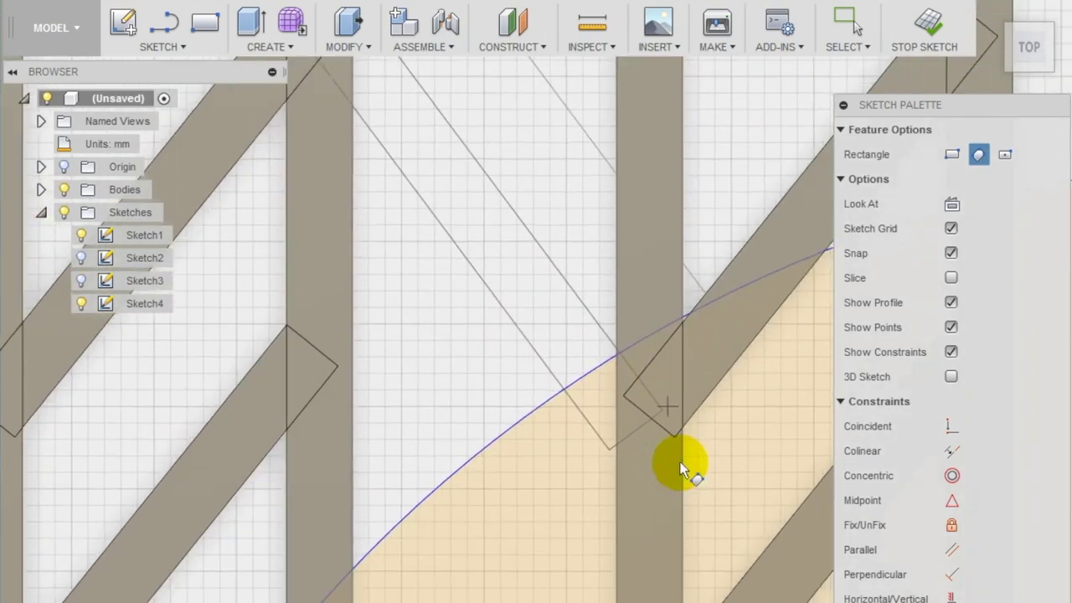
pyautogui.click(649, 456)
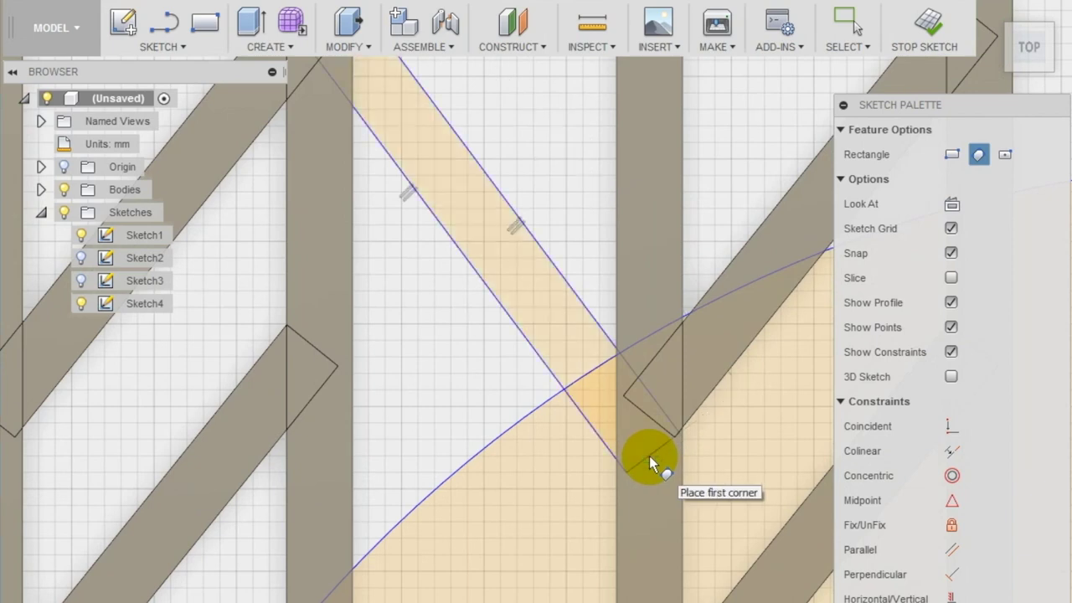
pyautogui.press('Escape')
# Drag the bar's corners to fit the post edges, then select the bar.
pyautogui.moveTo(679, 436); pyautogui.dragTo(672, 383)
pyautogui.moveTo(590, 447); pyautogui.dragTo(632, 435)
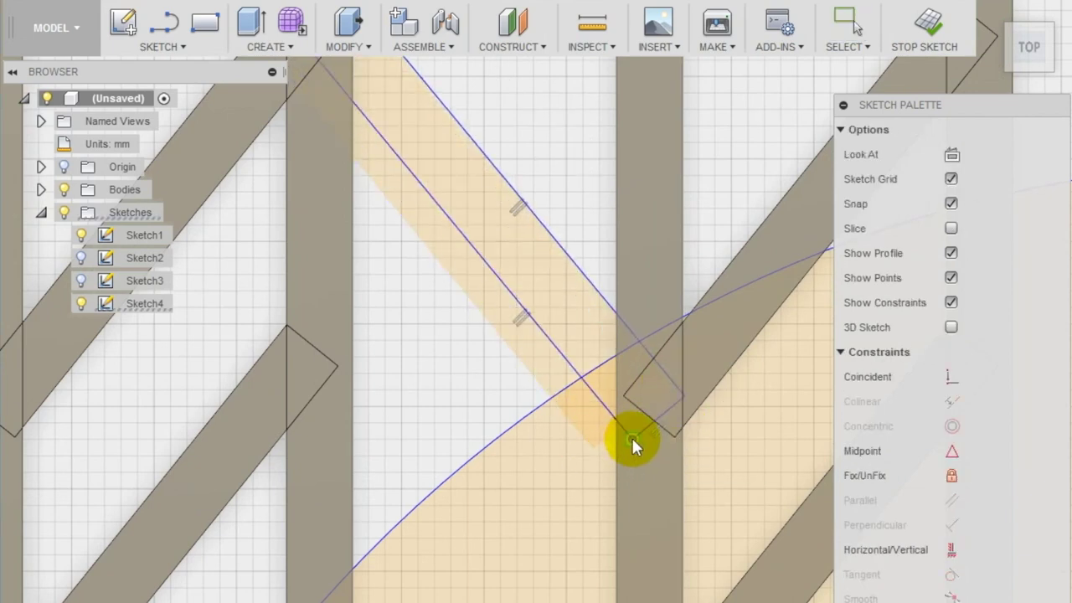
pyautogui.scroll(-2, 628, 438)
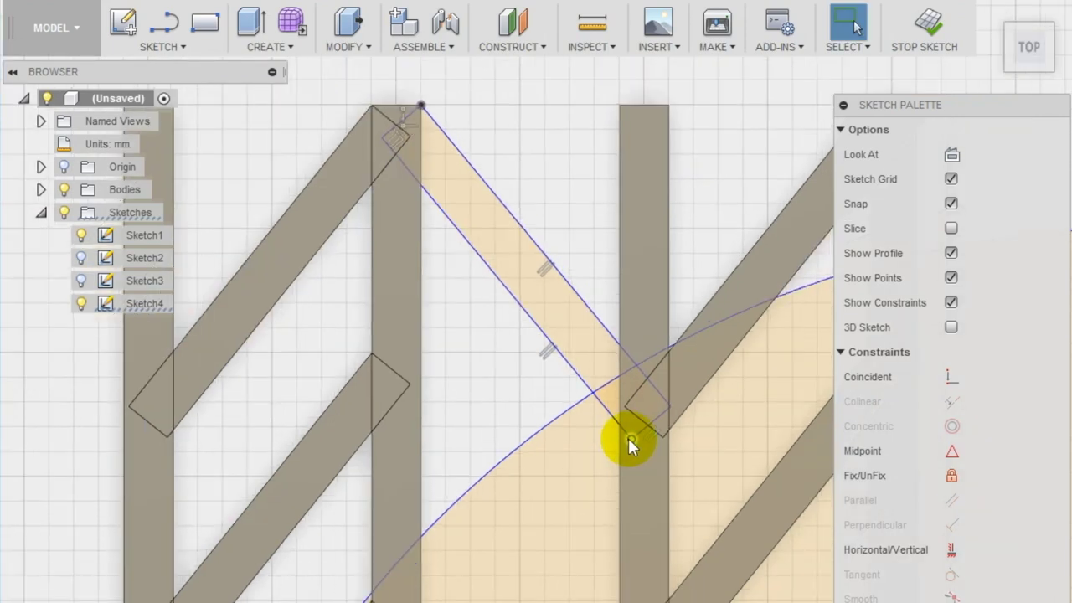
pyautogui.scroll(-4, 318, 354)
pyautogui.scroll(-2, 325, 356)
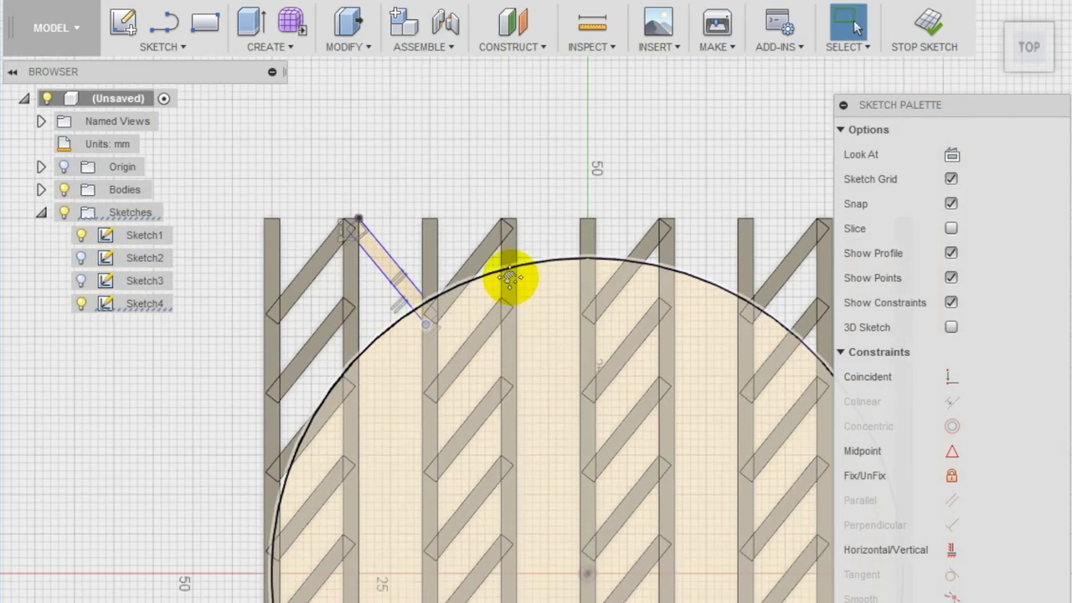
pyautogui.moveTo(319, 125); pyautogui.dragTo(424, 245)
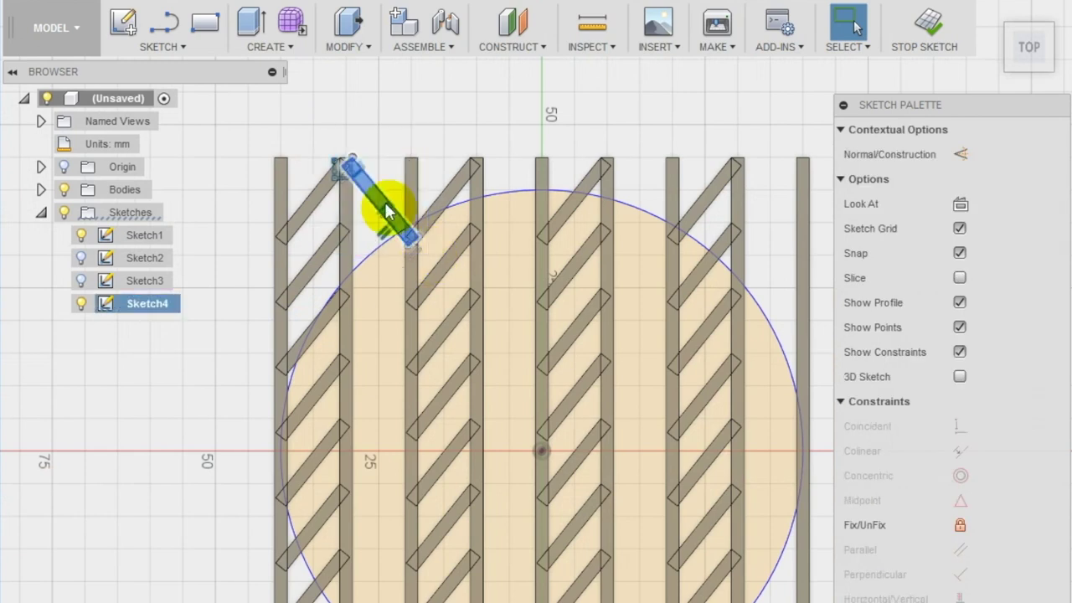
# Pattern the opposite-slanting bar 9 down at 10 mm and 4 across at 20 mm.
pyautogui.click(164, 47)
pyautogui.click(171, 516)
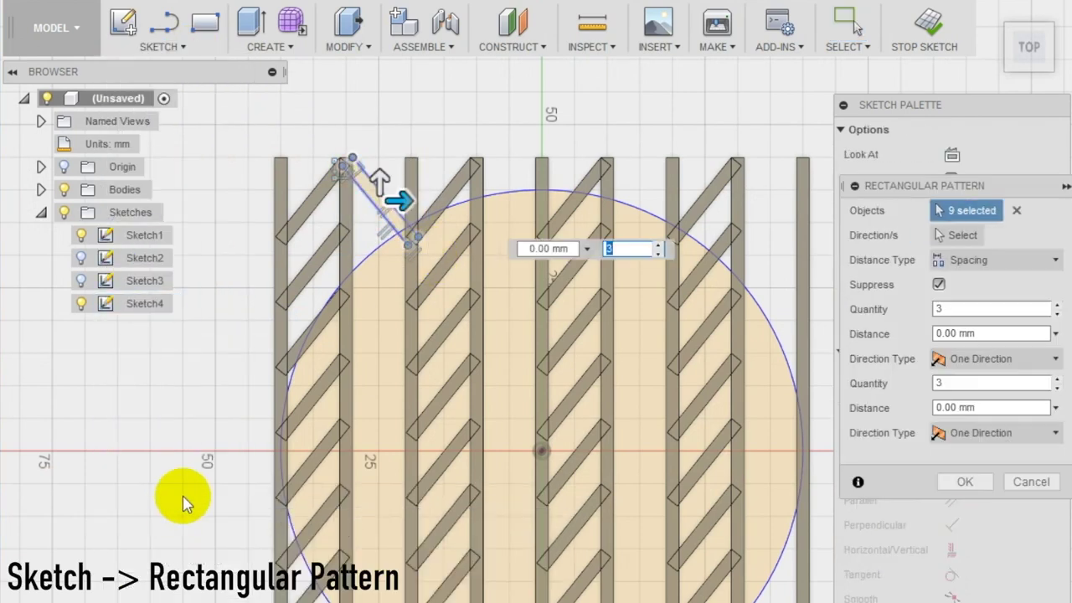
pyautogui.moveTo(381, 176); pyautogui.dragTo(509, 239)
pyautogui.scroll(-2, 398, 251)
pyautogui.write('4')
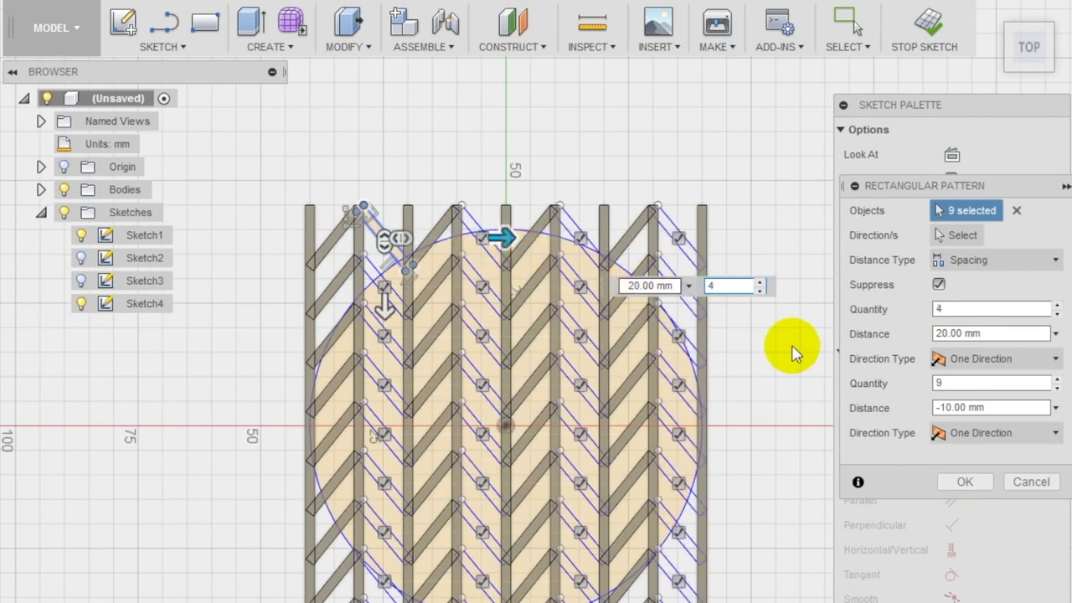
pyautogui.press('Return')
# Extrude the 36 opposite-slanting bar profiles 2 mm, joining them to the posts.
pyautogui.click(263, 43)
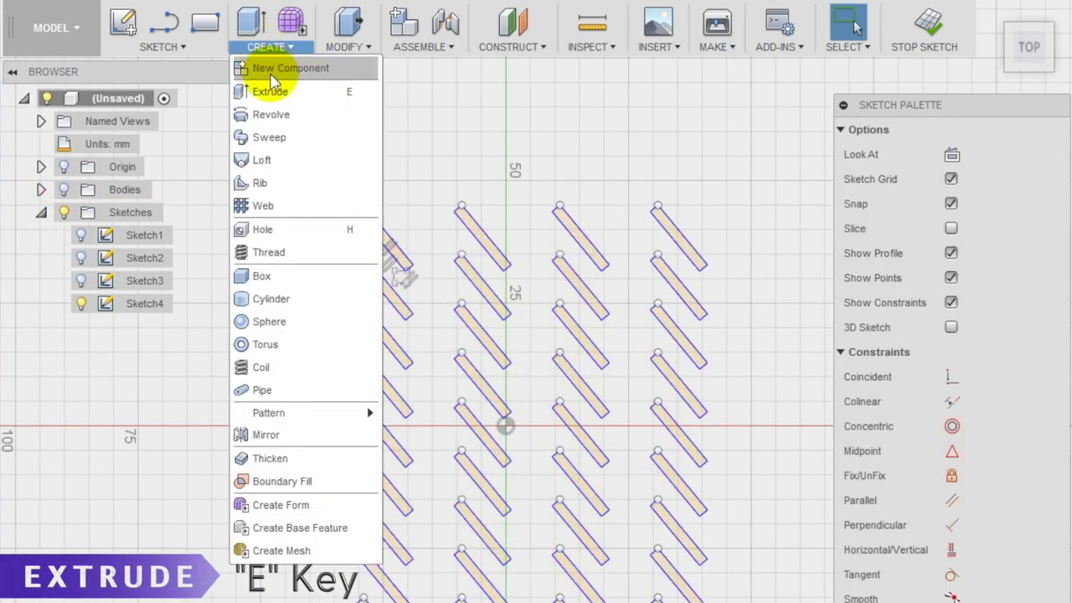
pyautogui.click(271, 89)
pyautogui.moveTo(381, 239)
pyautogui.mouseDown()
pyautogui.moveTo(389, 337)
pyautogui.moveTo(383, 569)
pyautogui.moveTo(480, 573)
pyautogui.moveTo(498, 407)
pyautogui.moveTo(484, 231)
pyautogui.moveTo(572, 284)
pyautogui.moveTo(576, 487)
pyautogui.moveTo(679, 527)
pyautogui.moveTo(683, 387)
pyautogui.moveTo(662, 219)
pyautogui.mouseUp()
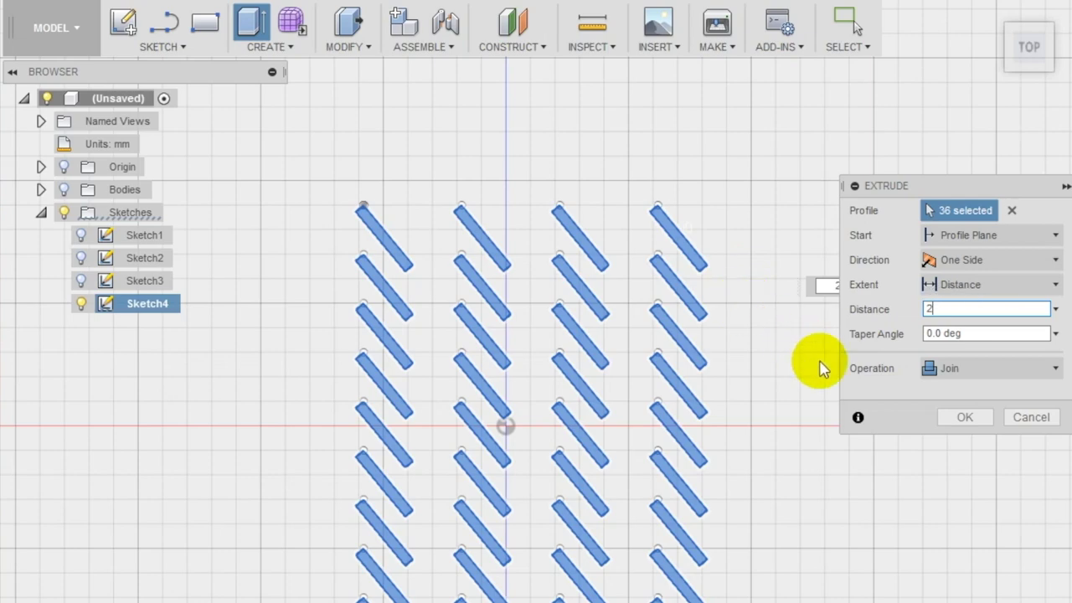
pyautogui.click(967, 417)
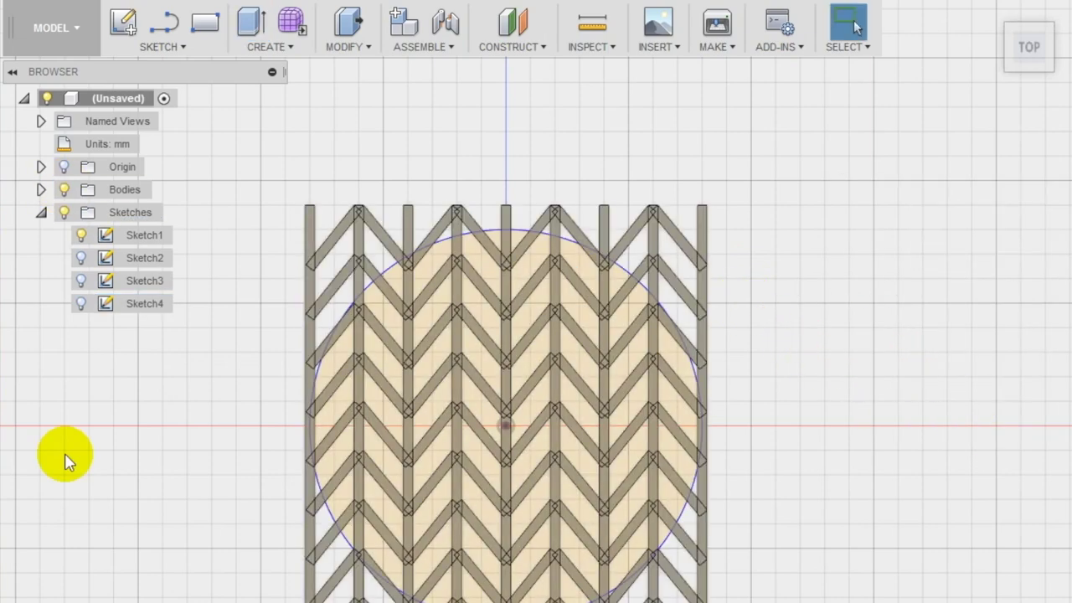
pyautogui.scroll(-2, 67, 454)
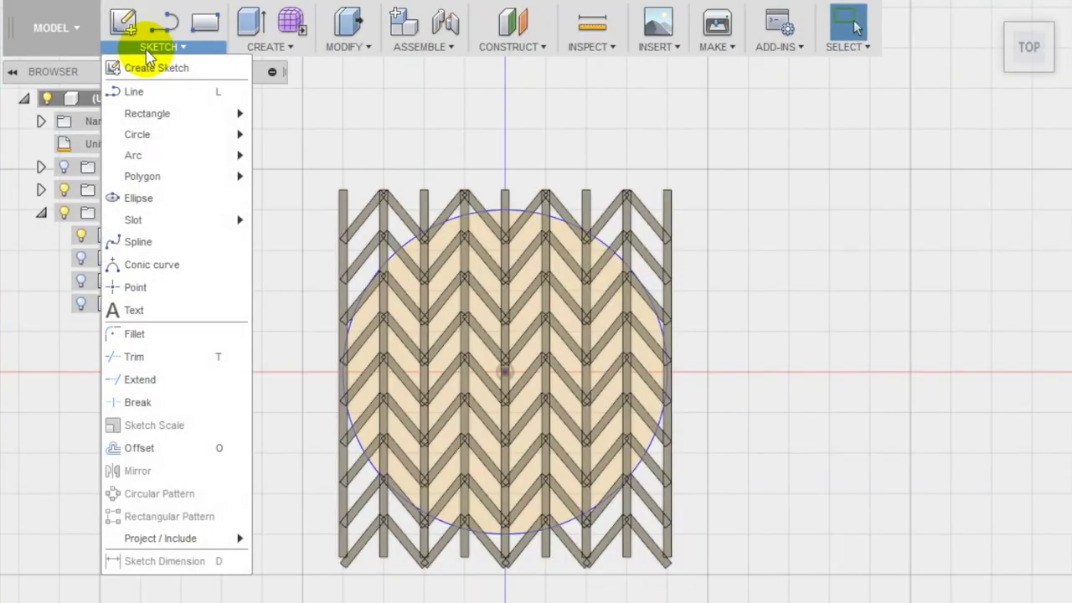
# On the base plane, sketch an 80 mm circle at the origin inside a larger concentric circle, then select the ring.
pyautogui.moveTo(196, 137)
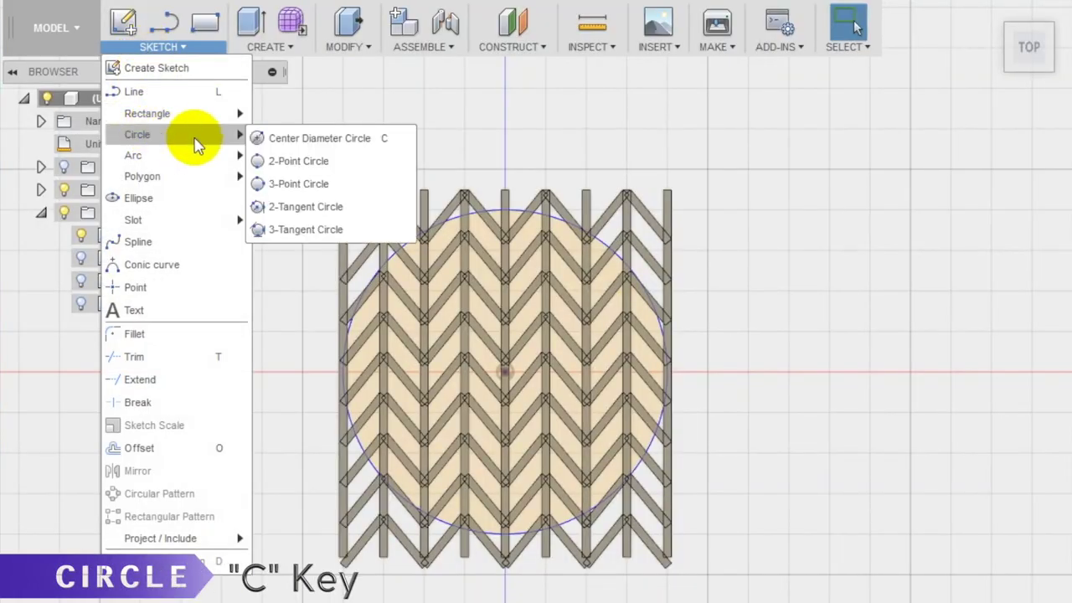
pyautogui.click(288, 138)
pyautogui.click(572, 411)
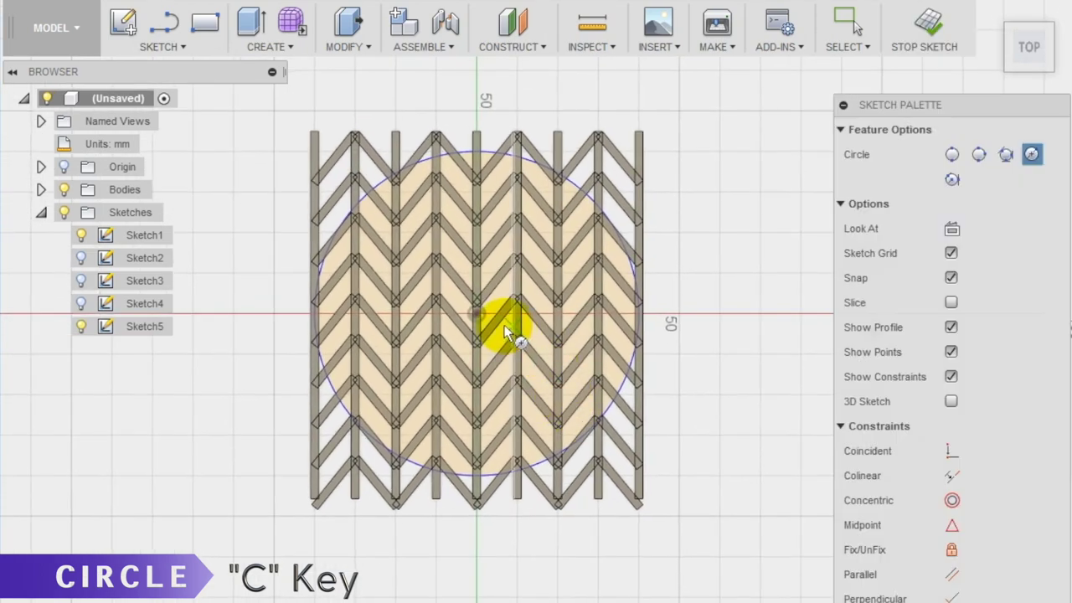
pyautogui.click(474, 315)
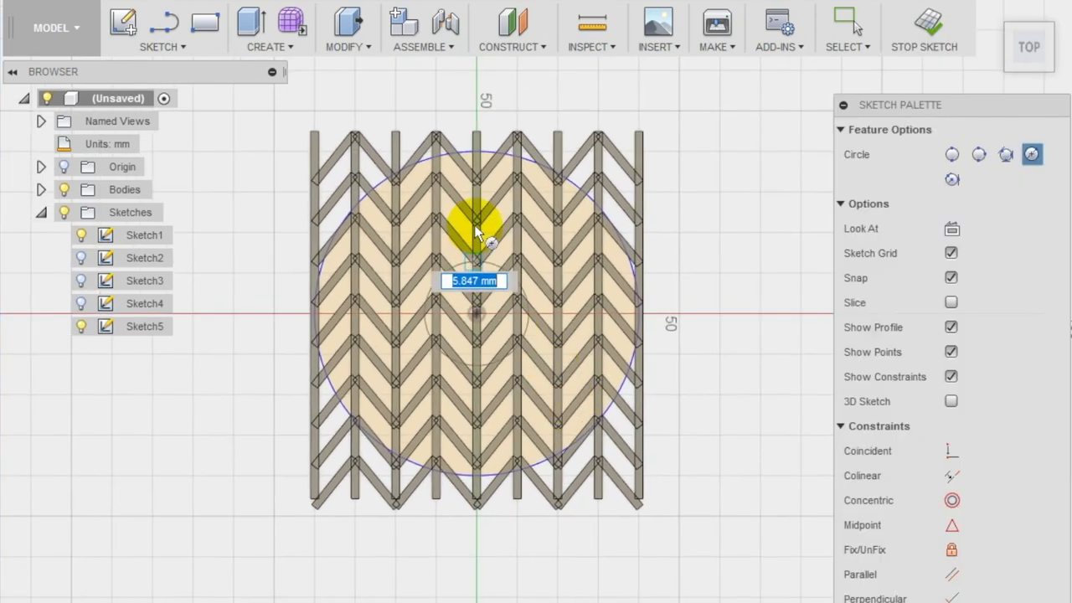
pyautogui.click(474, 156)
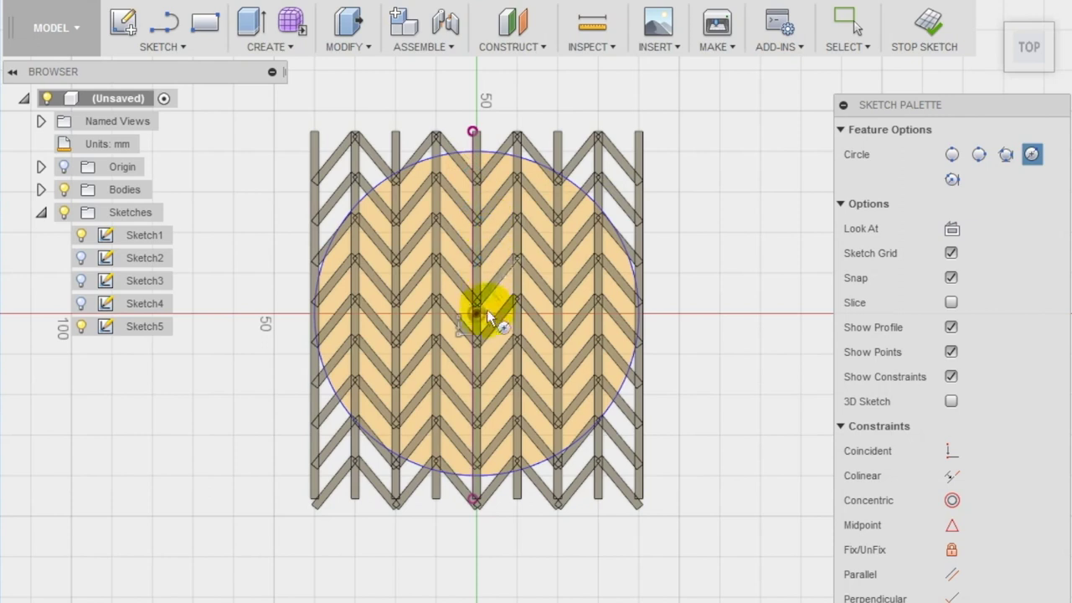
pyautogui.scroll(-2, 478, 324)
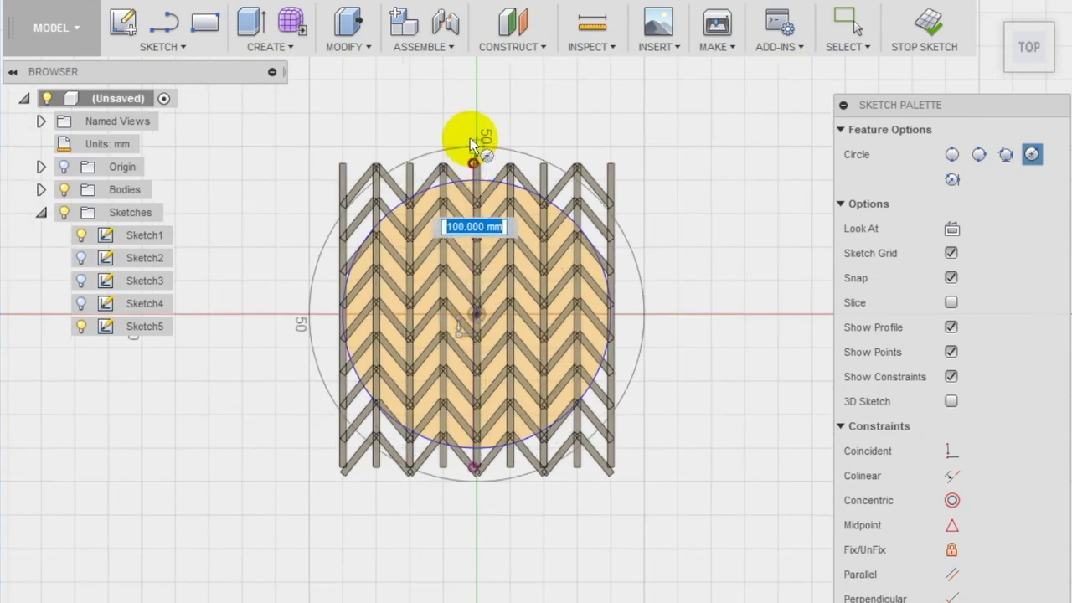
pyautogui.click(473, 92)
pyautogui.press('Escape')
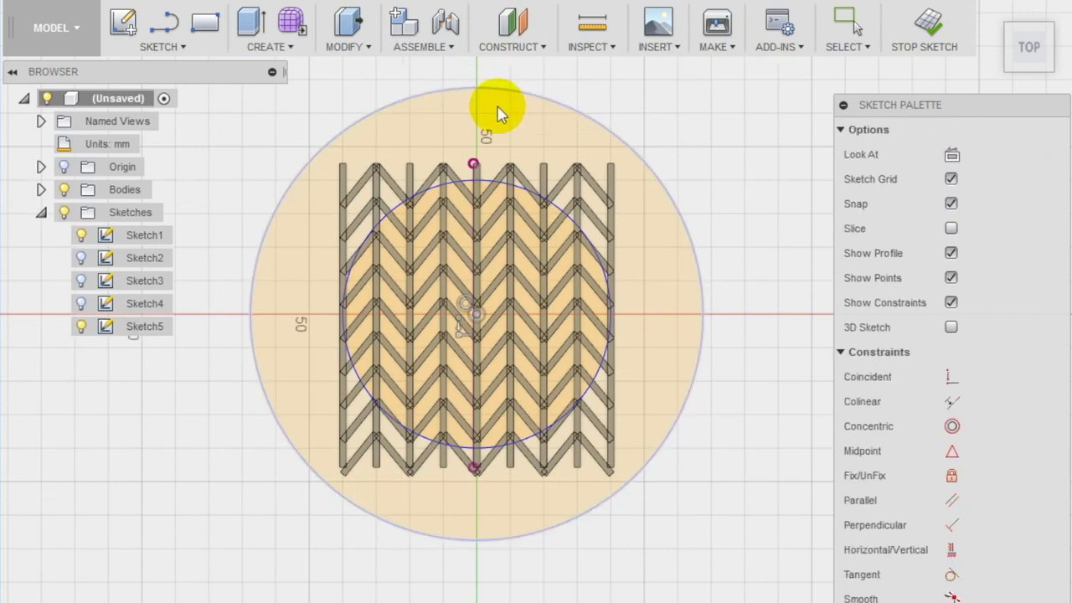
pyautogui.click(519, 134)
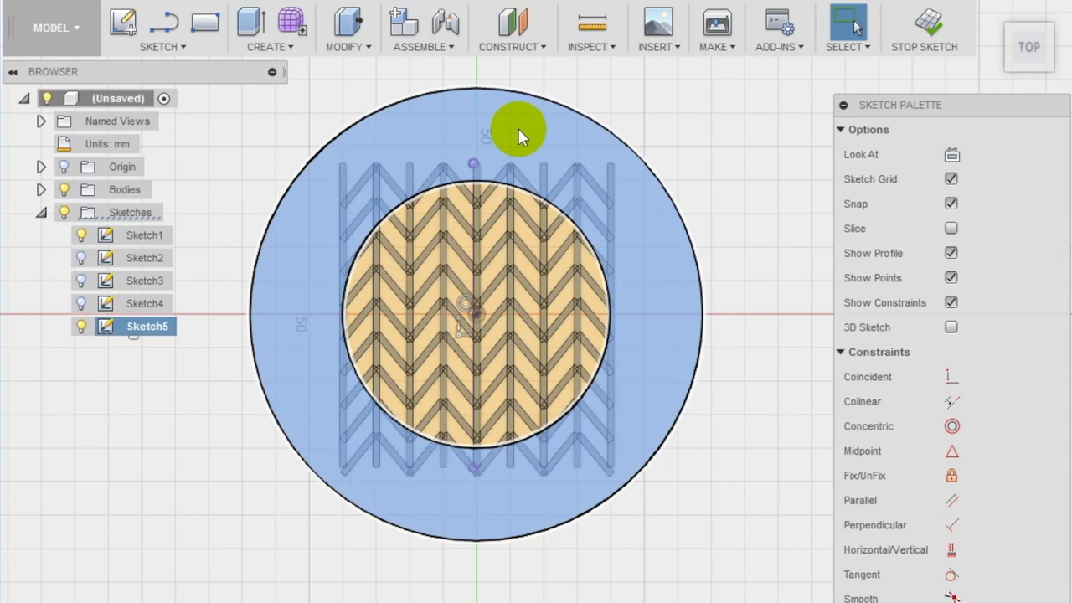
# Extrude the outer ring profile as a 20 mm cut, then return to a top-down view.
pyautogui.click(273, 49)
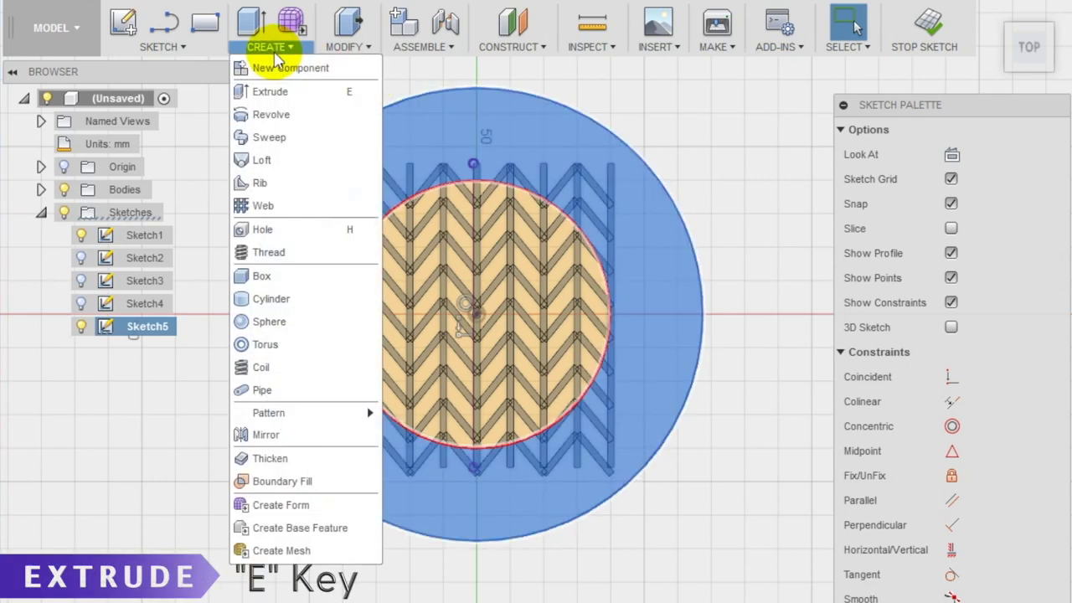
pyautogui.click(268, 94)
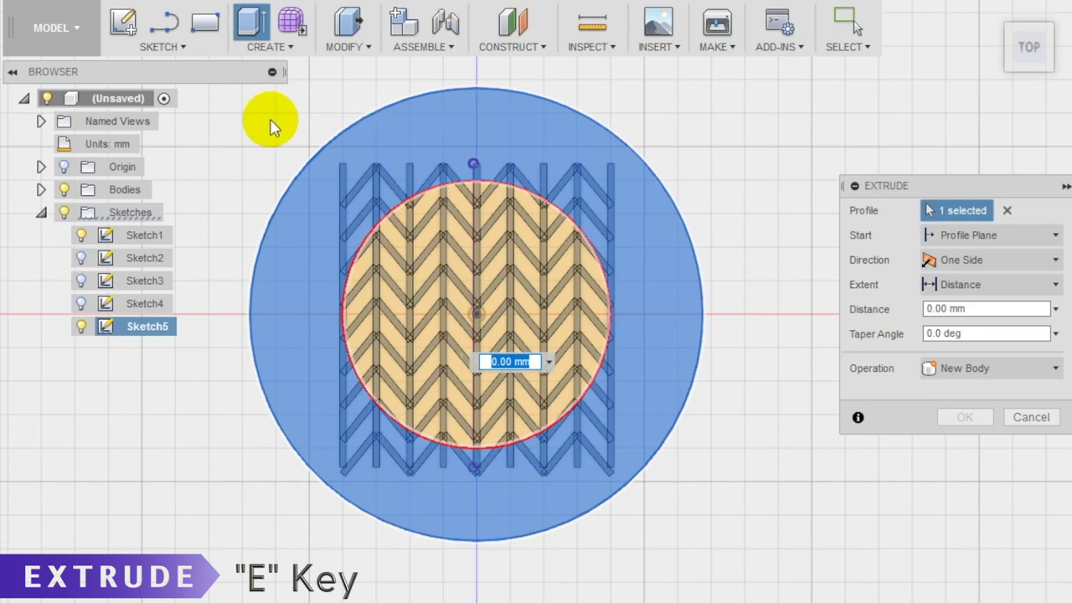
pyautogui.keyDown('shift'); pyautogui.moveTo(641, 543); pyautogui.dragTo(582, 460, button='middle'); pyautogui.keyUp('shift')
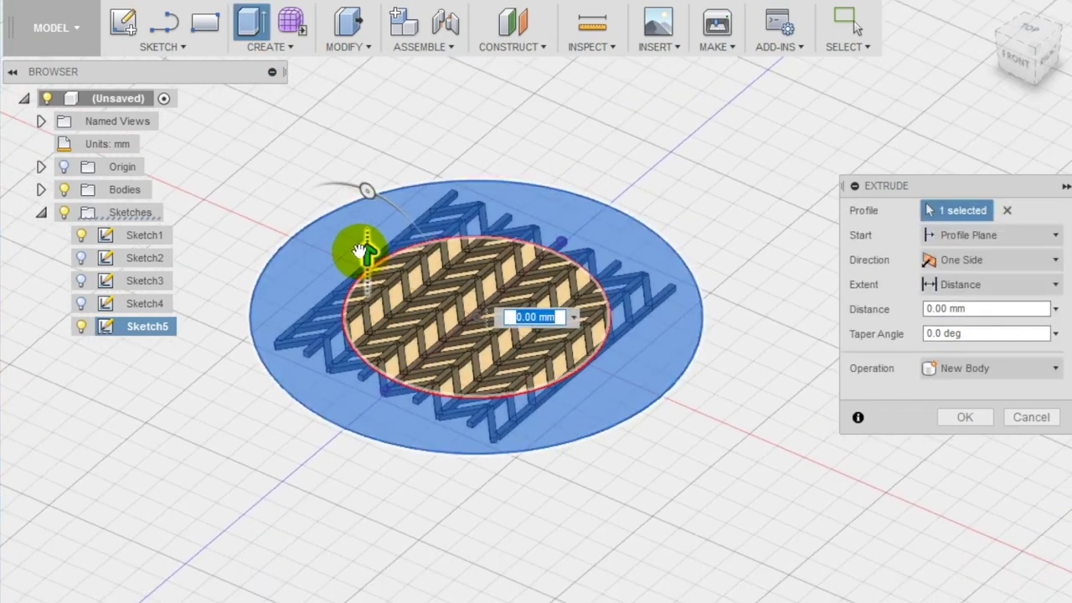
pyautogui.moveTo(366, 245); pyautogui.dragTo(366, 197)
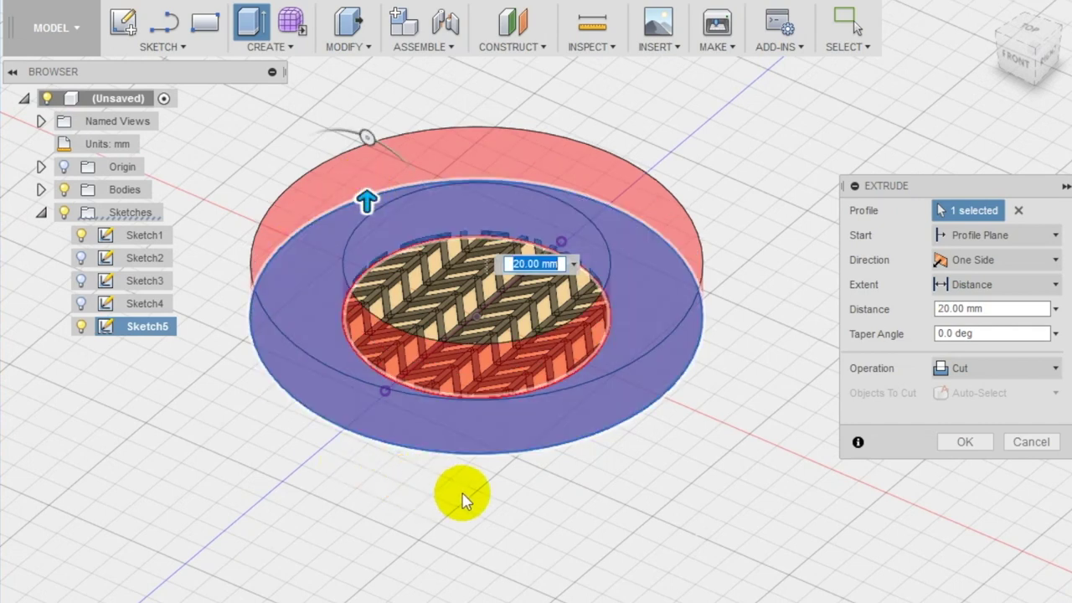
pyautogui.keyDown('shift'); pyautogui.moveTo(555, 494); pyautogui.dragTo(659, 537, button='middle'); pyautogui.keyUp('shift')
pyautogui.click(963, 443)
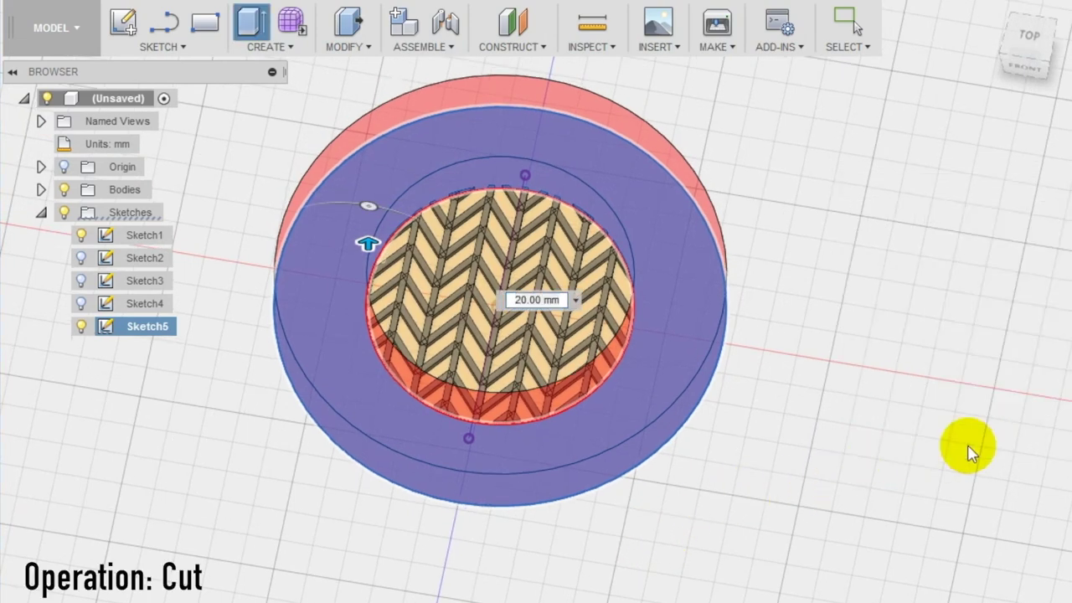
pyautogui.keyDown('shift'); pyautogui.moveTo(913, 455); pyautogui.dragTo(710, 430, button='middle'); pyautogui.keyUp('shift')
pyautogui.keyDown('shift'); pyautogui.moveTo(643, 421); pyautogui.dragTo(668, 444, button='middle'); pyautogui.keyUp('shift')
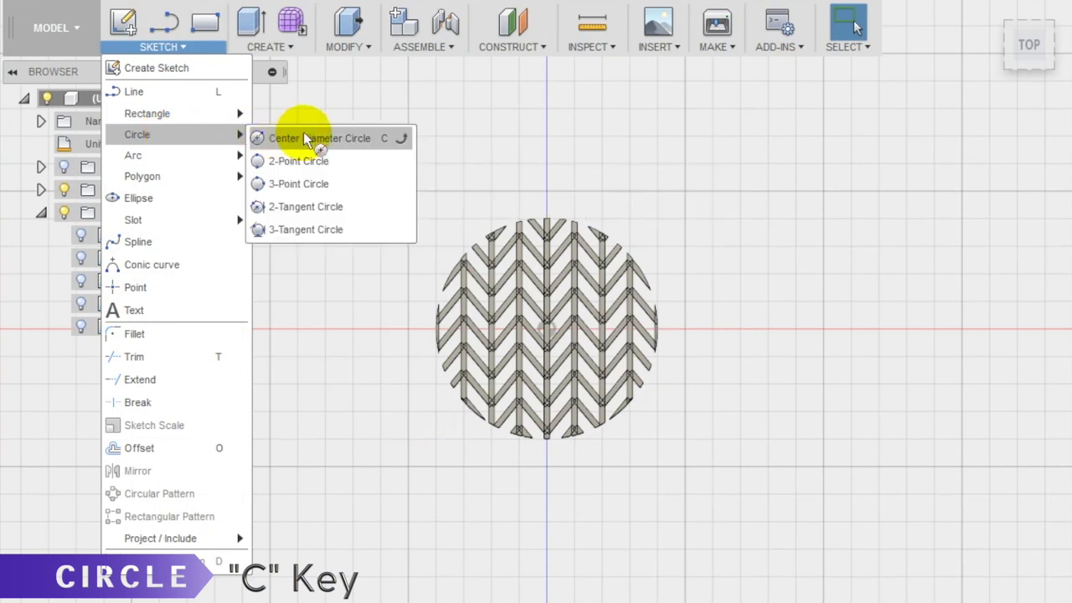
# Sketch a 76 mm diameter circle centred on the origin on the base plane.
pyautogui.click(311, 140)
pyautogui.click(578, 377)
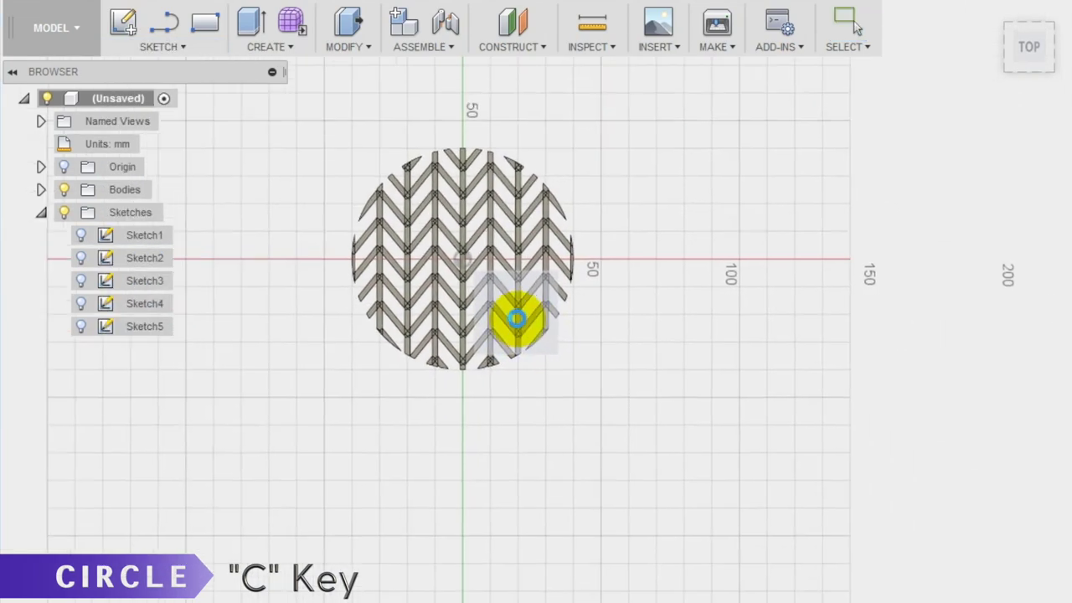
pyautogui.click(451, 253)
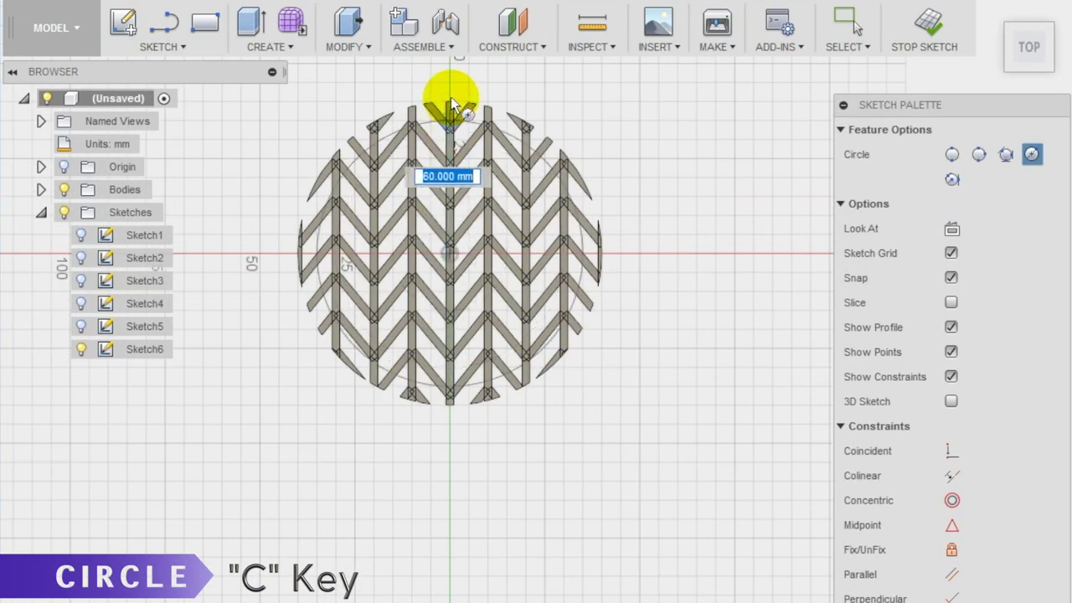
pyautogui.click(450, 103)
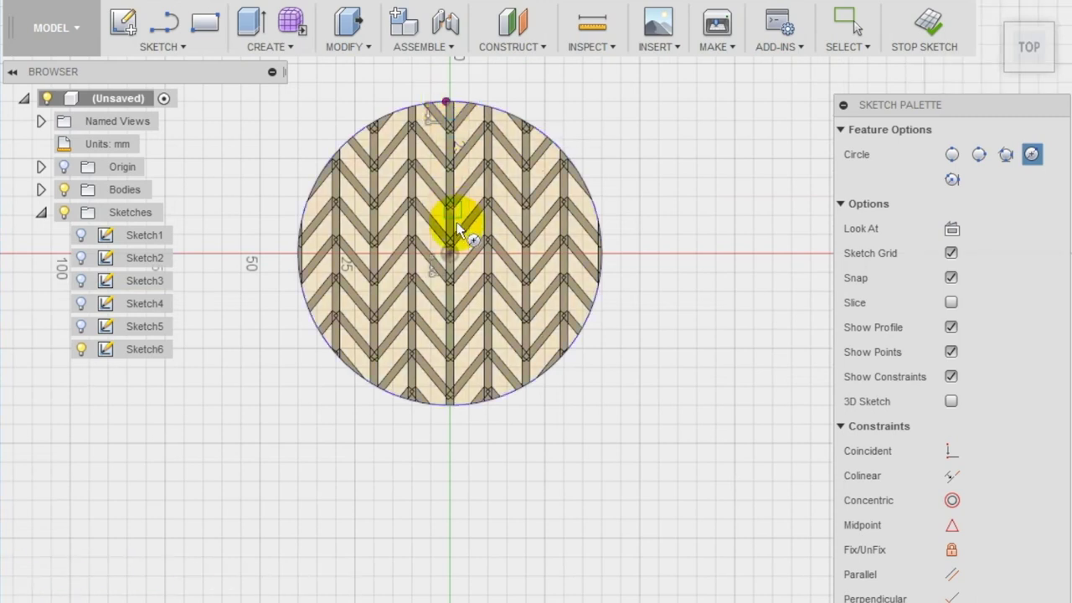
pyautogui.scroll(5, 453, 109)
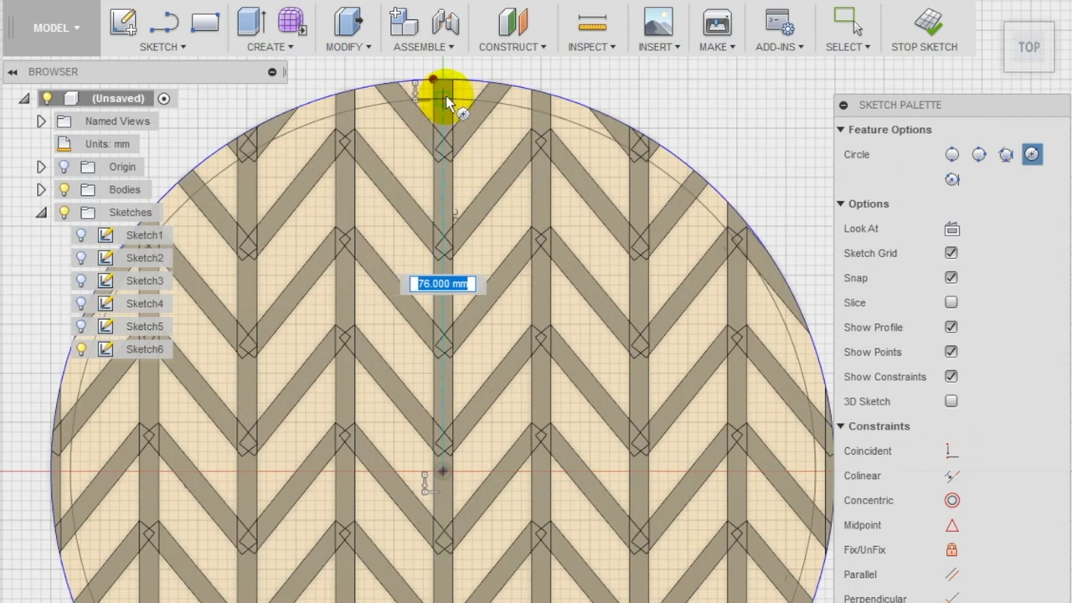
pyautogui.click(446, 99)
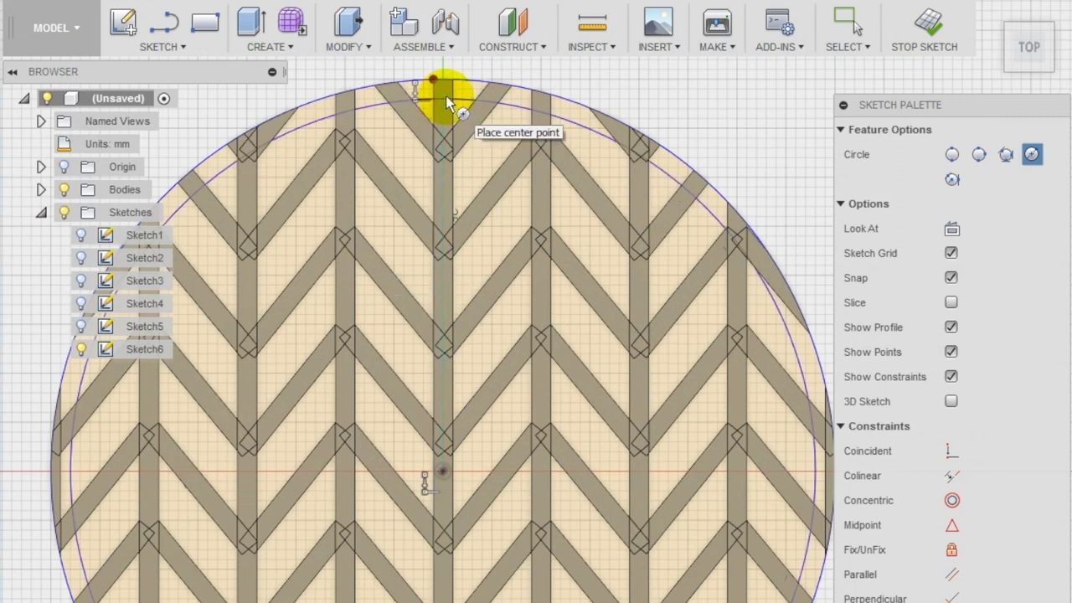
pyautogui.scroll(-5, 446, 95)
pyautogui.press('Escape')
# Select the thin ring profile between the 76 mm circle and the disc edge.
pyautogui.scroll(3, 482, 99)
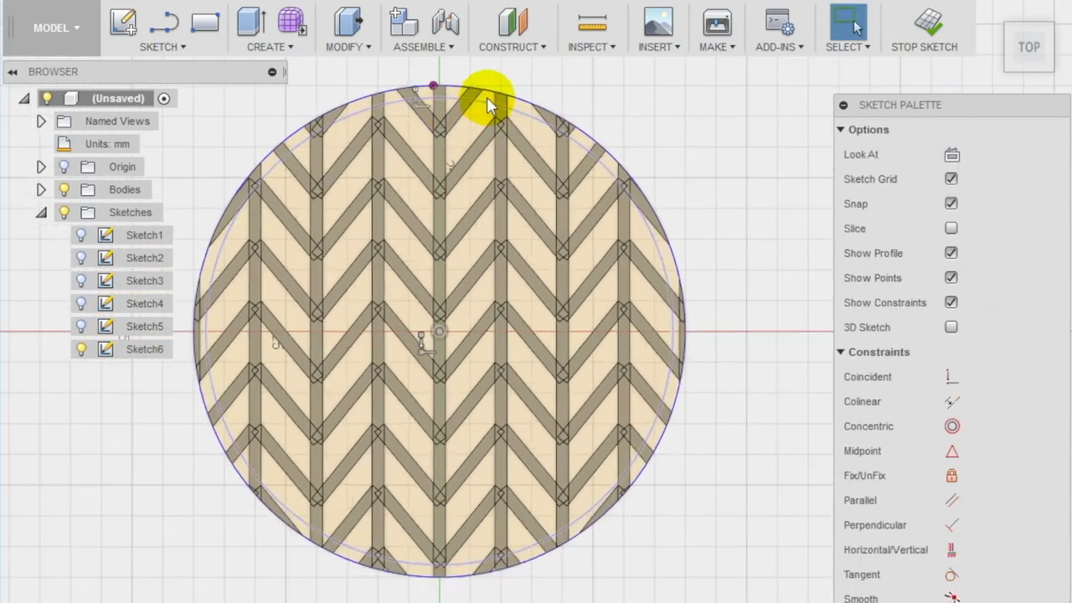
pyautogui.click(487, 97)
pyautogui.scroll(3, 487, 97)
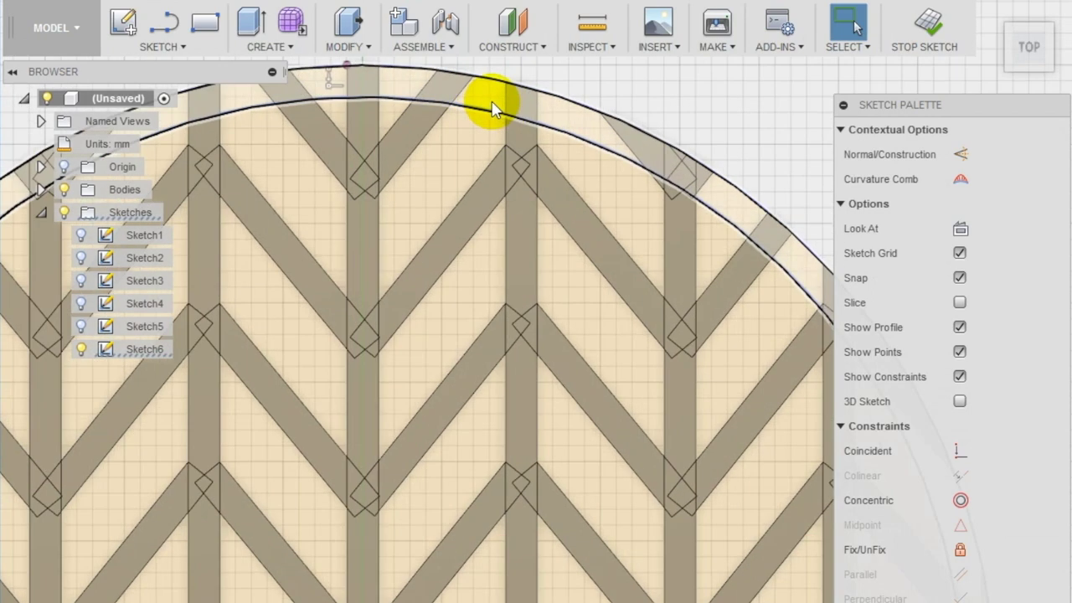
pyautogui.press('Escape')
pyautogui.scroll(-4, 490, 126)
pyautogui.scroll(-3, 486, 143)
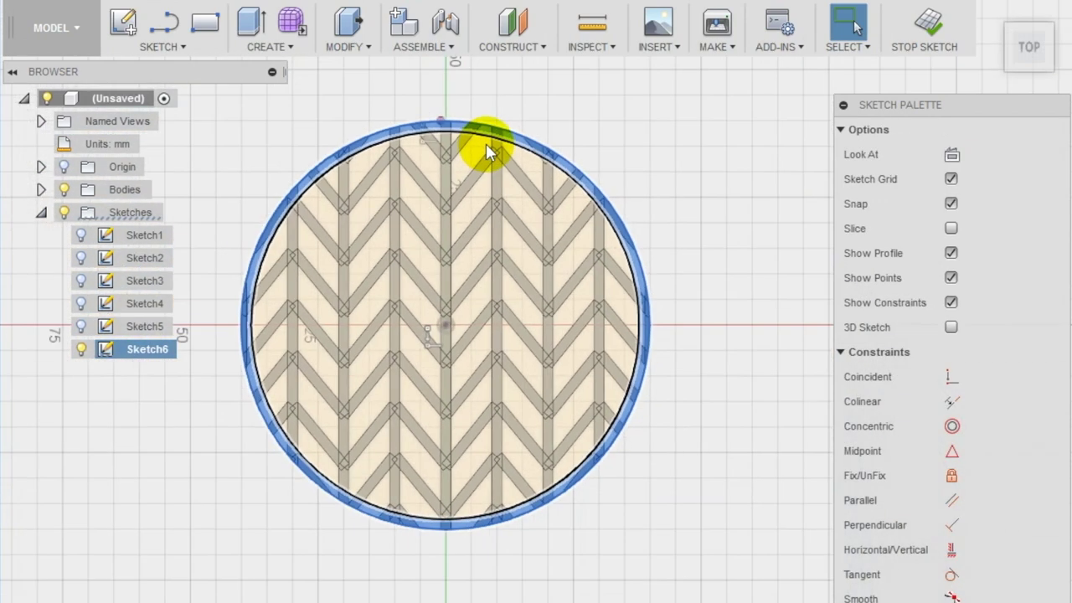
pyautogui.click(486, 143)
# Extrude the rim ring 2 mm with the Join operation, framing the lattice.
pyautogui.click(268, 47)
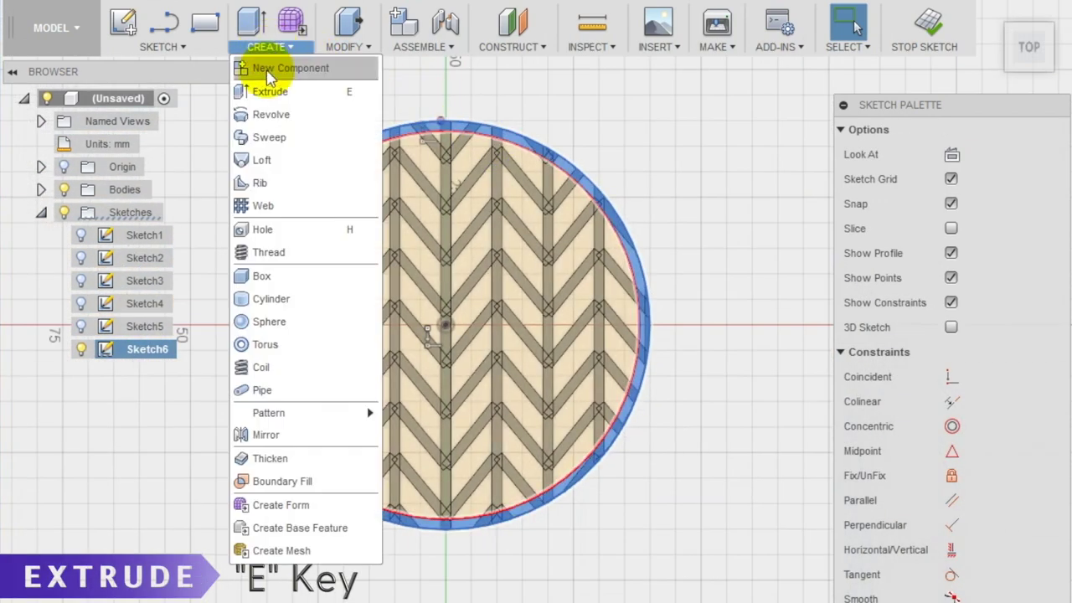
pyautogui.click(267, 90)
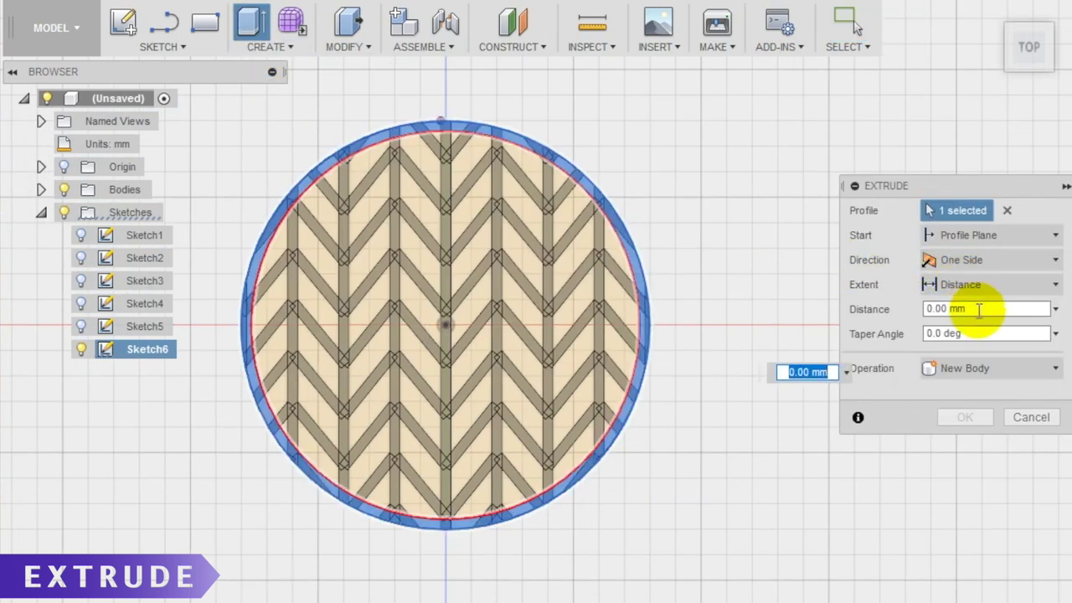
pyautogui.click(978, 309)
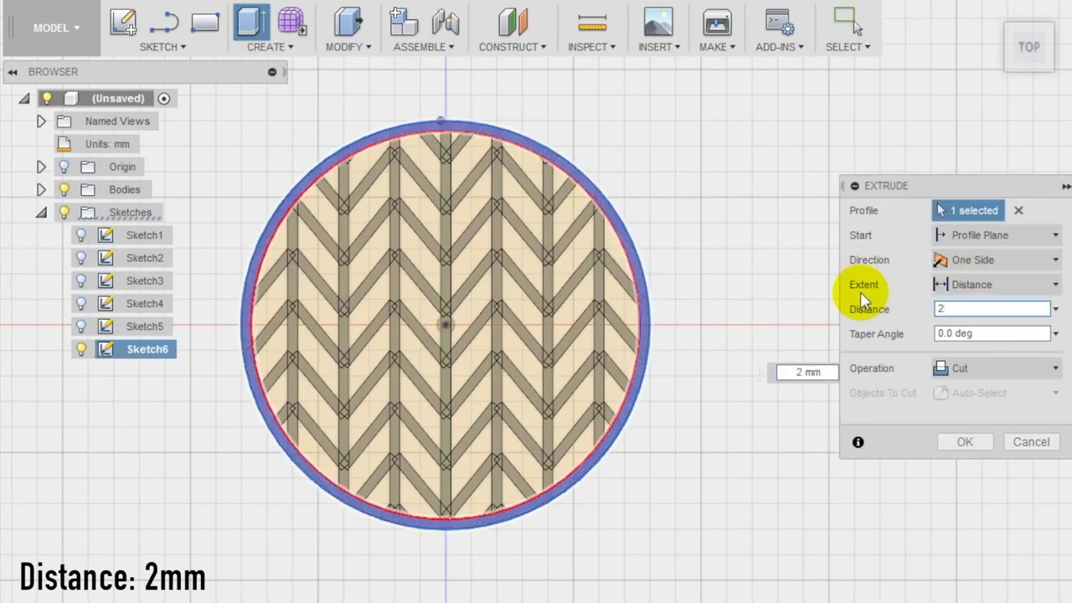
pyautogui.click(972, 377)
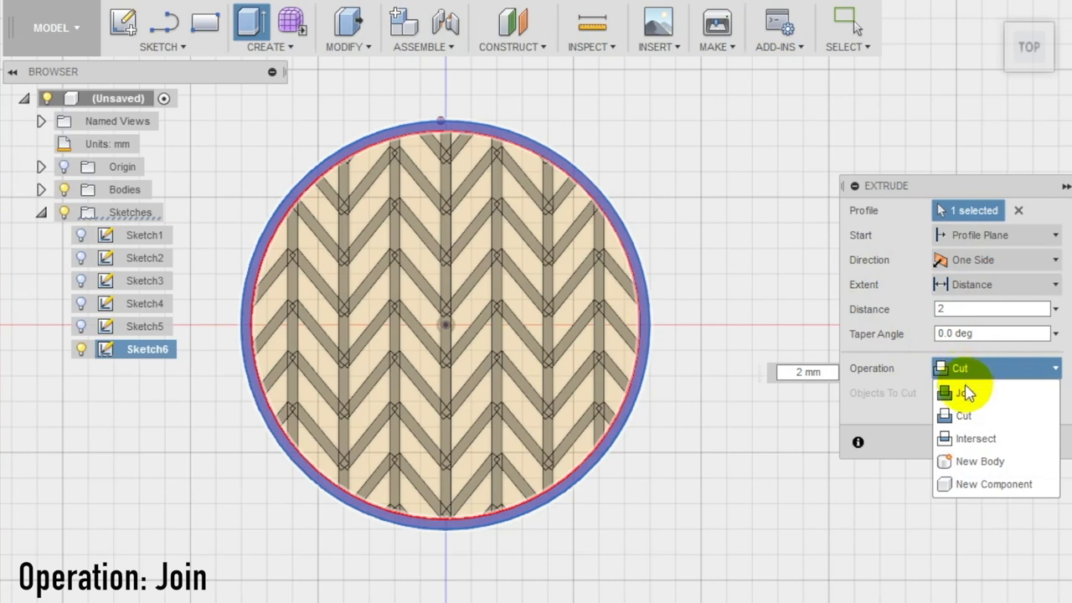
pyautogui.click(968, 393)
pyautogui.keyDown('shift'); pyautogui.moveTo(627, 556); pyautogui.dragTo(721, 431, button='middle'); pyautogui.keyUp('shift')
pyautogui.click(959, 417)
pyautogui.keyDown('shift'); pyautogui.moveTo(438, 495); pyautogui.dragTo(522, 548, button='middle'); pyautogui.keyUp('shift')
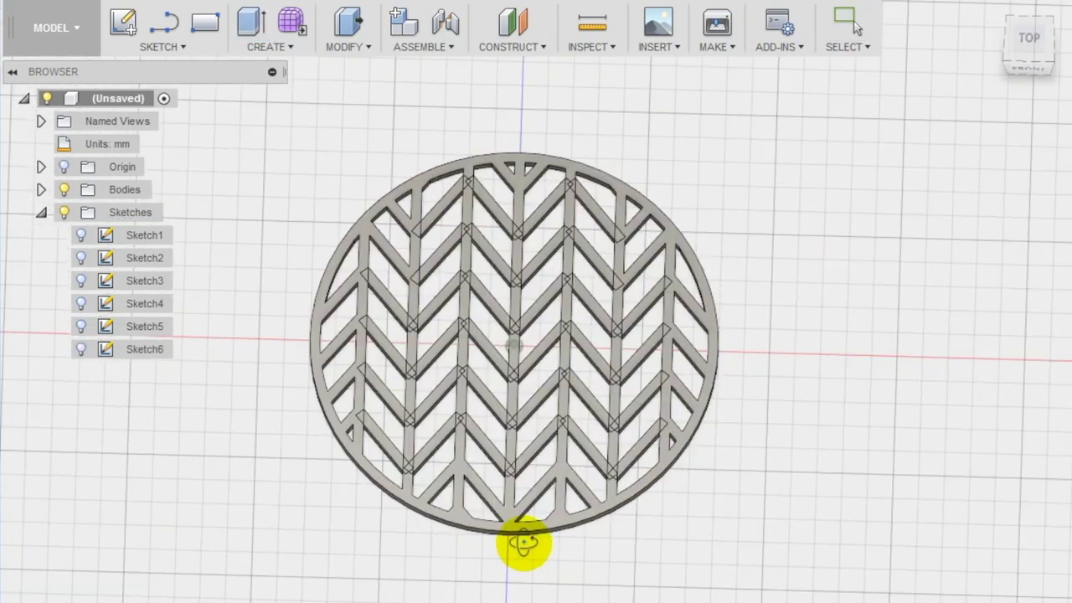
pyautogui.keyDown('shift'); pyautogui.moveTo(770, 511); pyautogui.dragTo(751, 486, button='middle'); pyautogui.keyUp('shift')
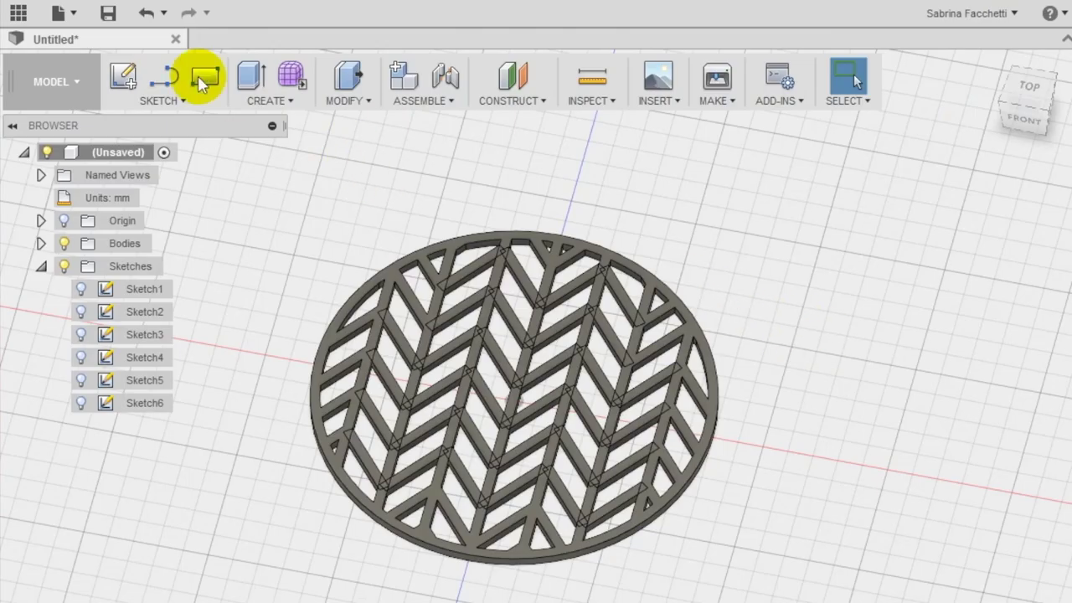
# Save the design under the name 'geometric coaster'.
pyautogui.click(102, 16)
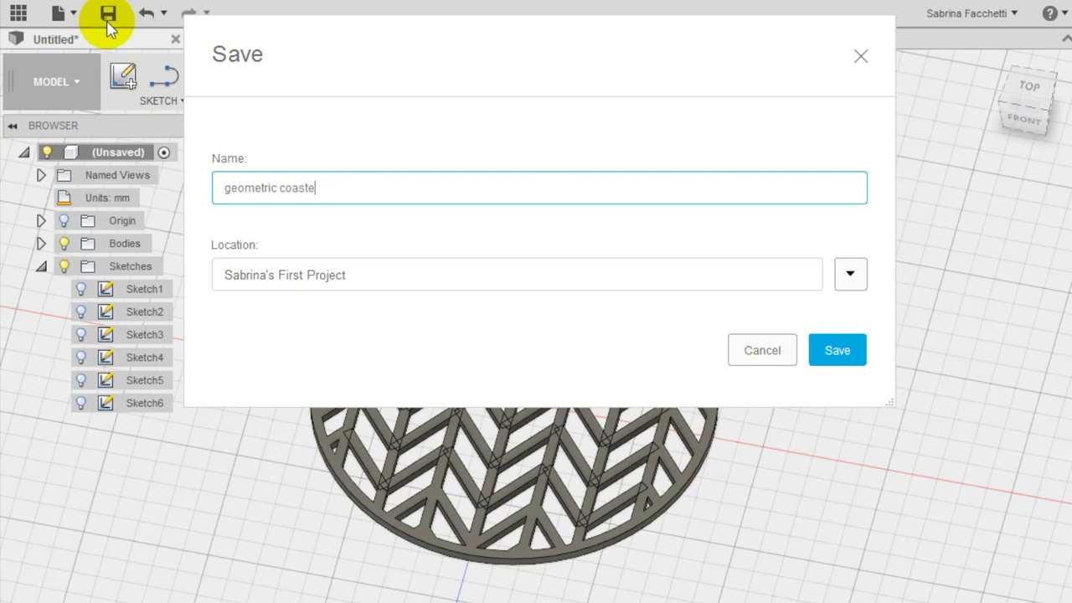
pyautogui.press('Return')
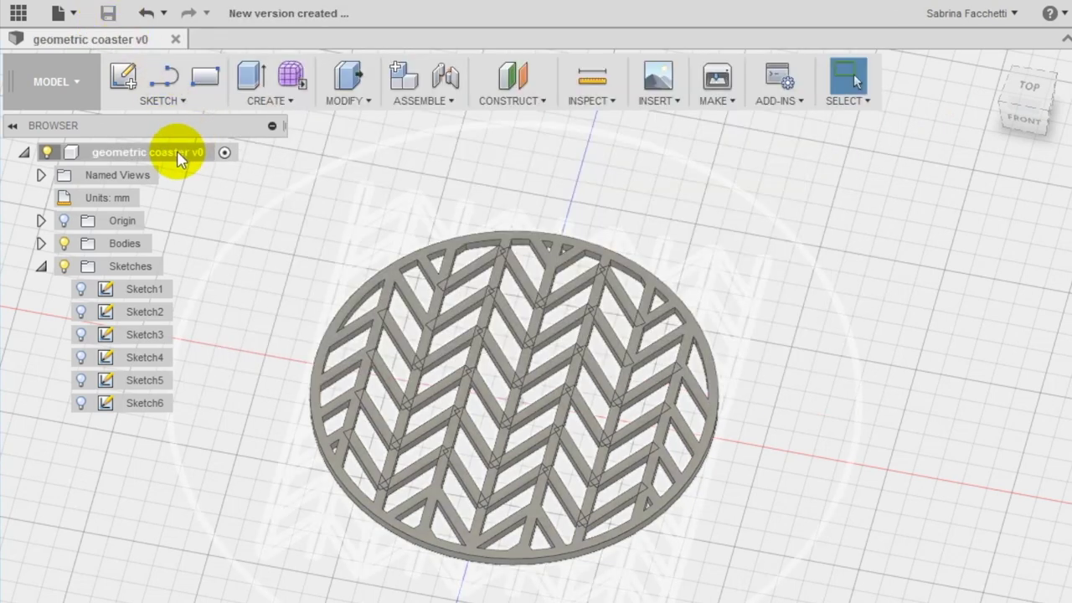
pyautogui.click(179, 155)
# Export the root component as STL, accepting the default settings to reach the Desktop save window.
pyautogui.rightClick(180, 156)
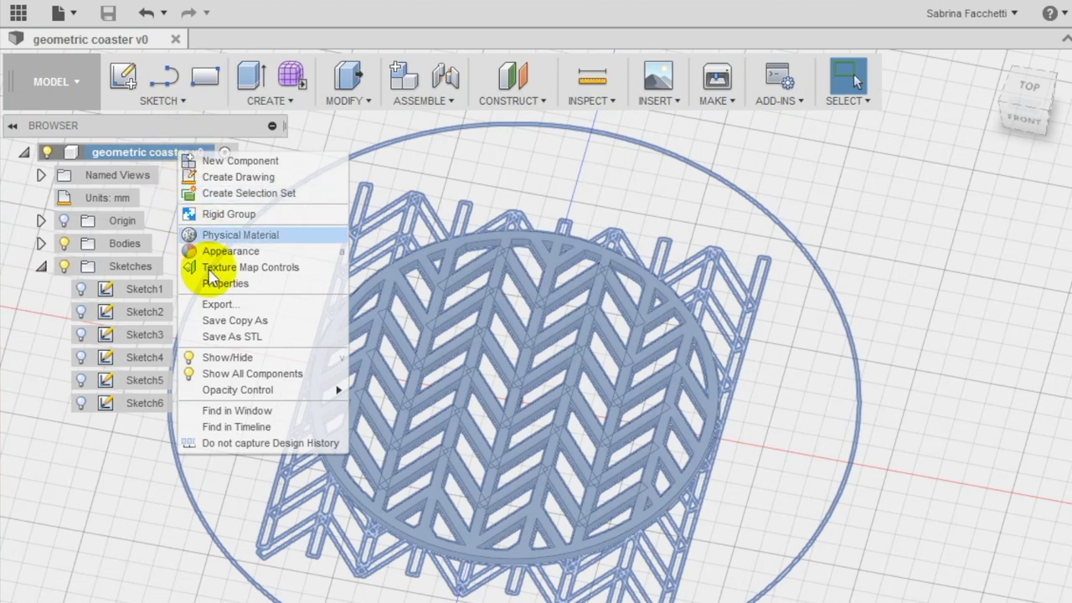
pyautogui.click(211, 336)
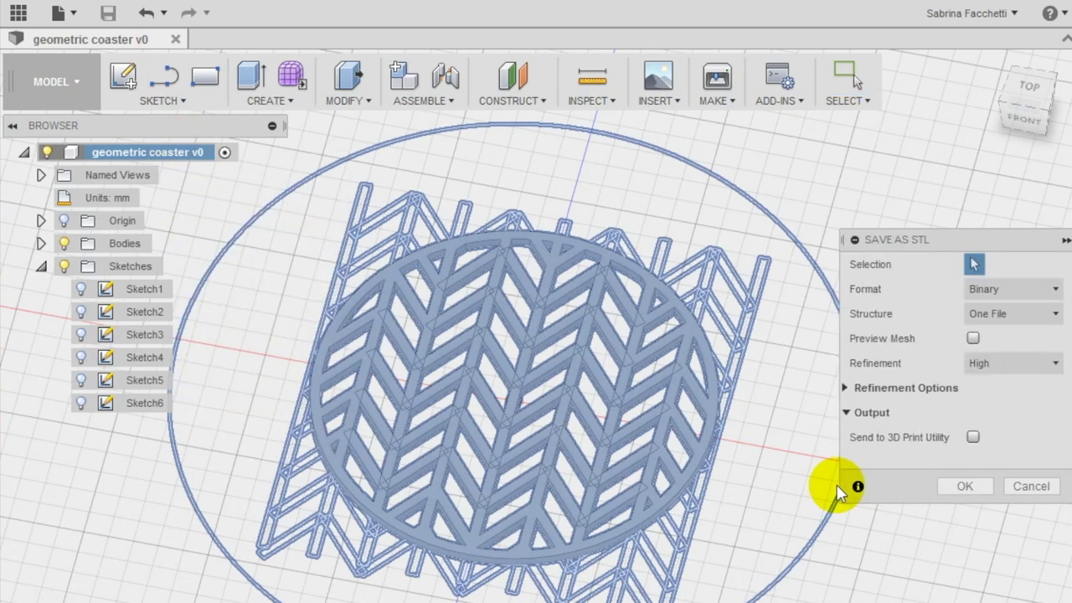
pyautogui.click(964, 488)
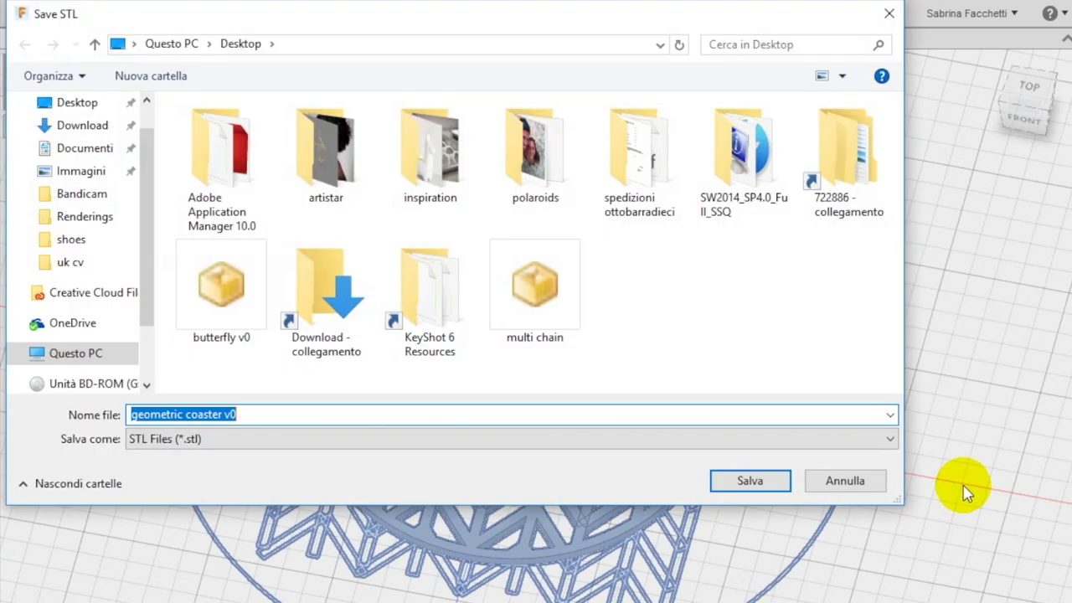